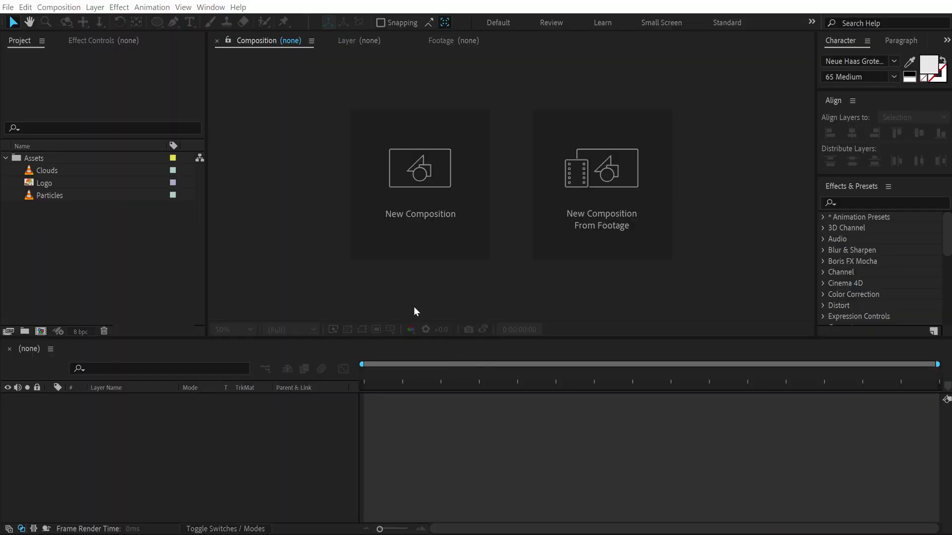
- Create a 1920x1080 composition named Render with the aspect ratio locked
{"action": "left_click", "coordinate": [410, 197]}
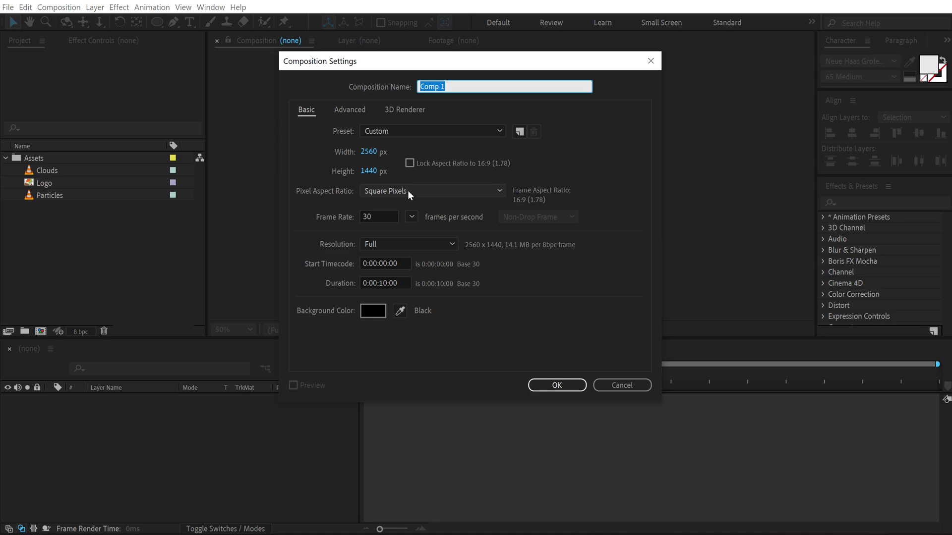
{"action": "left_click", "coordinate": [409, 163]}
{"action": "left_click", "coordinate": [369, 152]}
{"action": "type", "text": "1920"}
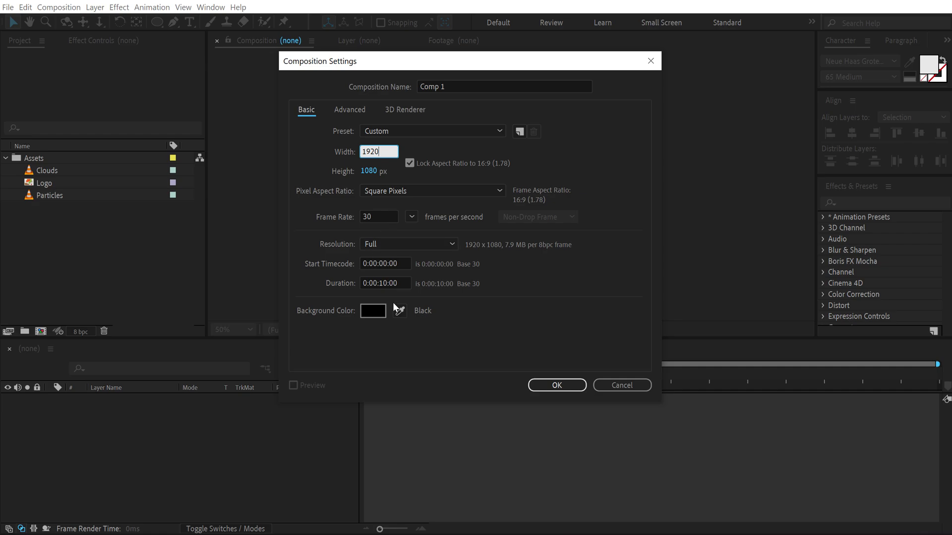
{"action": "left_click", "coordinate": [463, 85]}
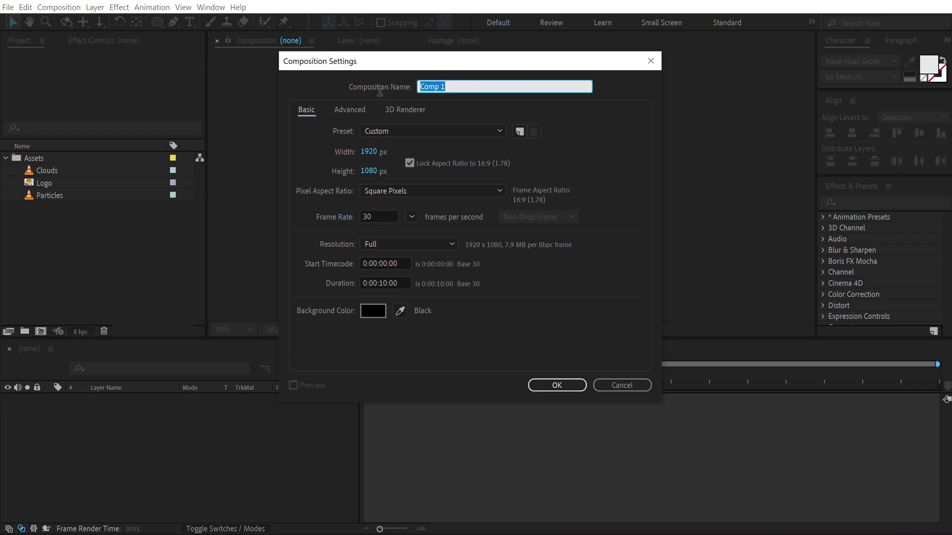
{"action": "type", "text": "Render"}
{"action": "left_click", "coordinate": [563, 387]}
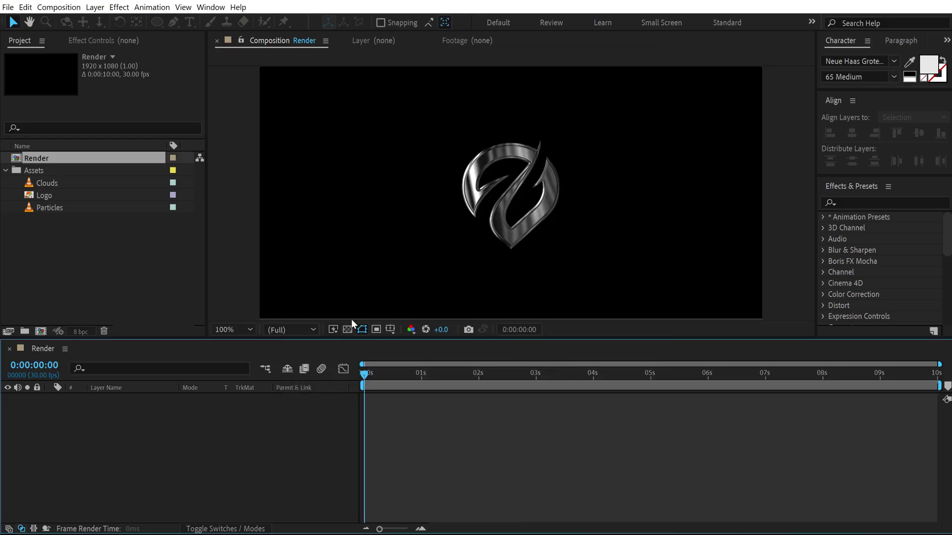
- Create a second composition named Logo
{"action": "left_click", "coordinate": [120, 292]}
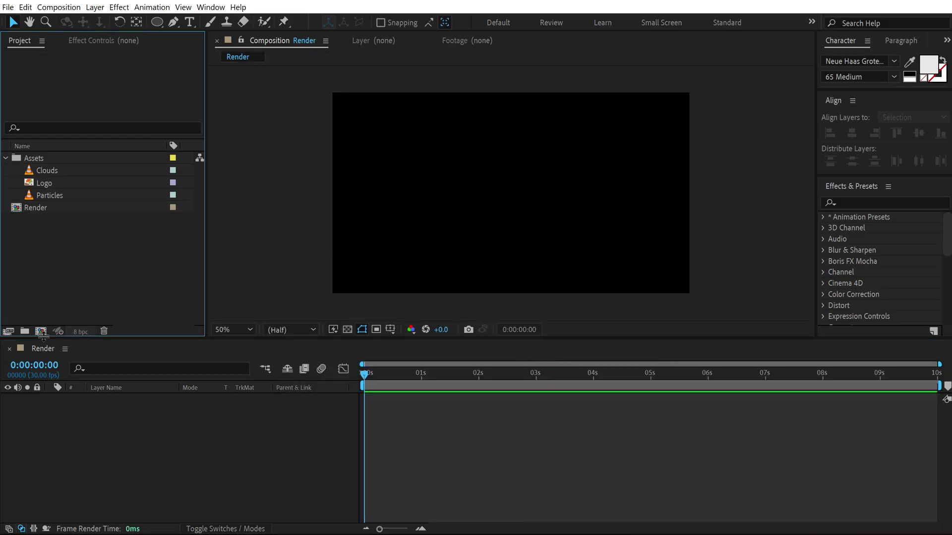
{"action": "left_click", "coordinate": [40, 331]}
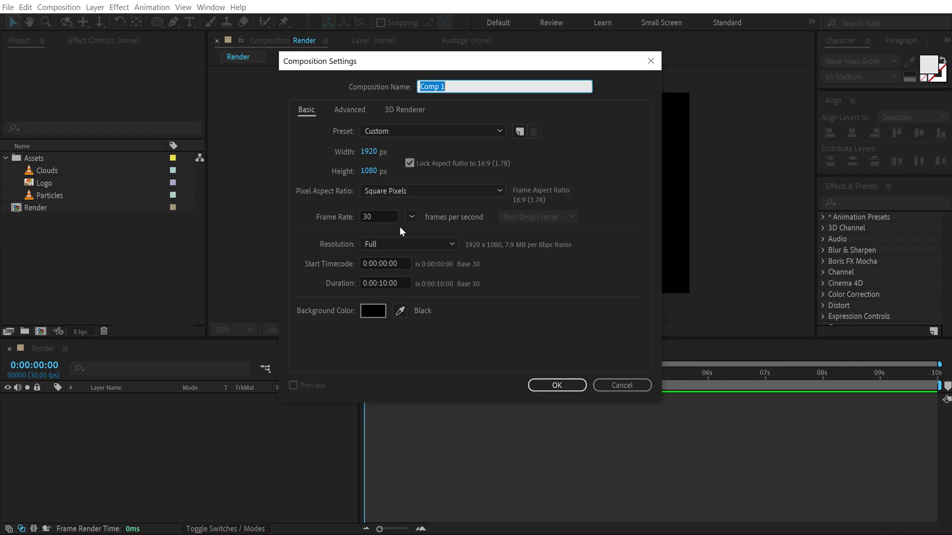
{"action": "type", "text": "Logo"}
{"action": "left_click", "coordinate": [553, 386]}
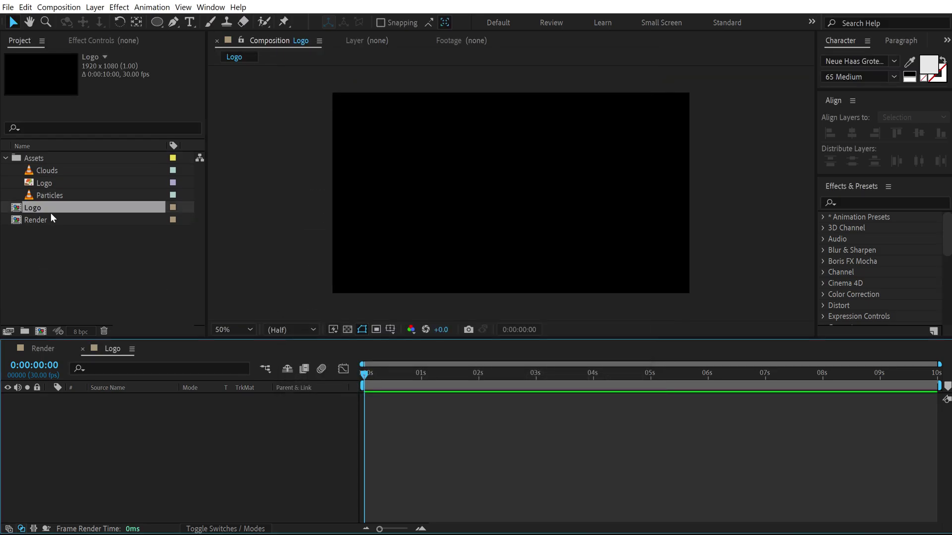
- Place the Logo footage in the Logo comp and scale it down around its centre
{"action": "left_click_drag", "start_coordinate": [45, 182], "coordinate": [114, 419]}
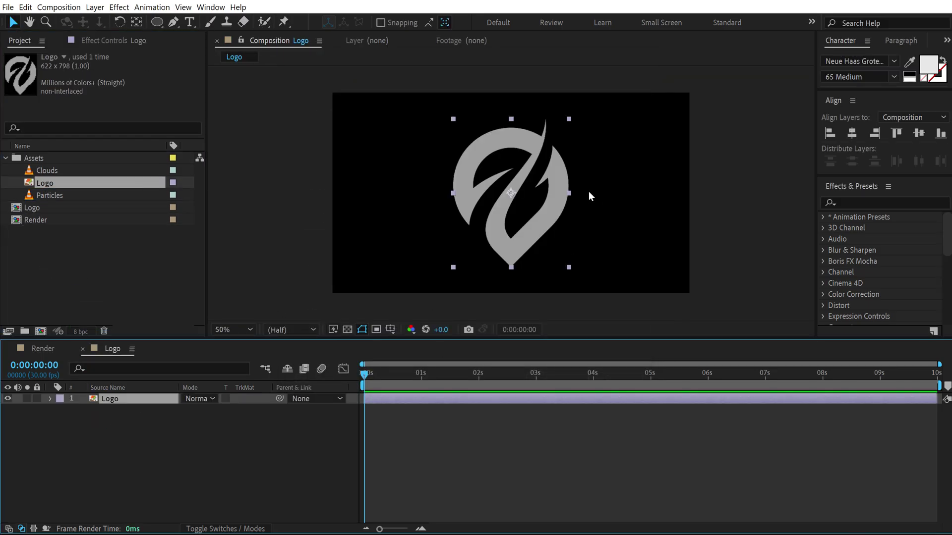
{"action": "left_click_drag", "start_coordinate": [570, 193], "coordinate": [544, 194]}
{"action": "left_click", "coordinate": [138, 281]}
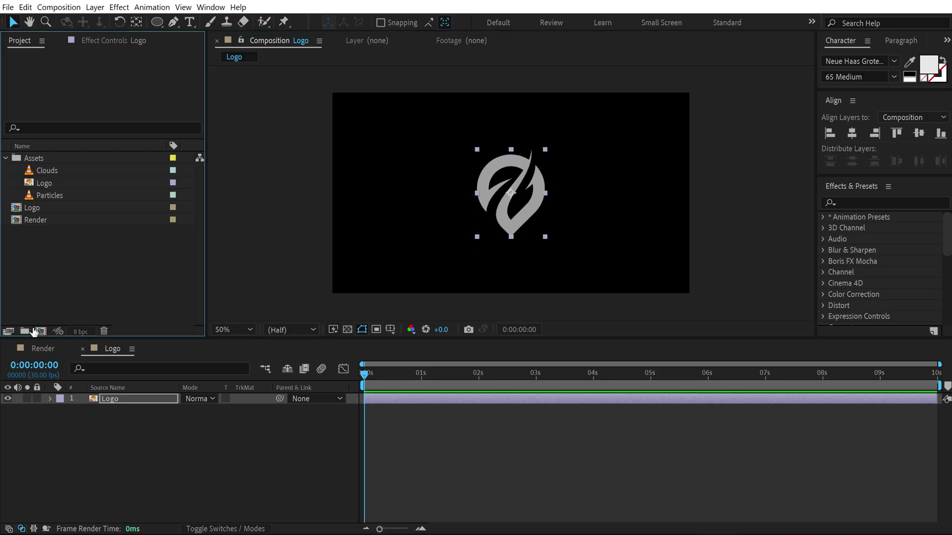
- Create a new composition named Reflection
{"action": "left_click", "coordinate": [40, 331]}
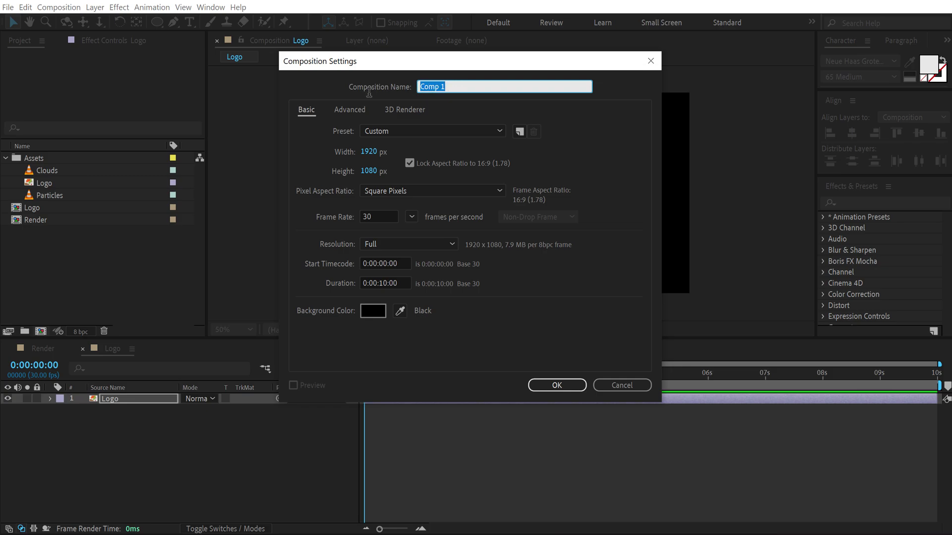
{"action": "type", "text": "Reflection"}
{"action": "key", "text": "Return"}
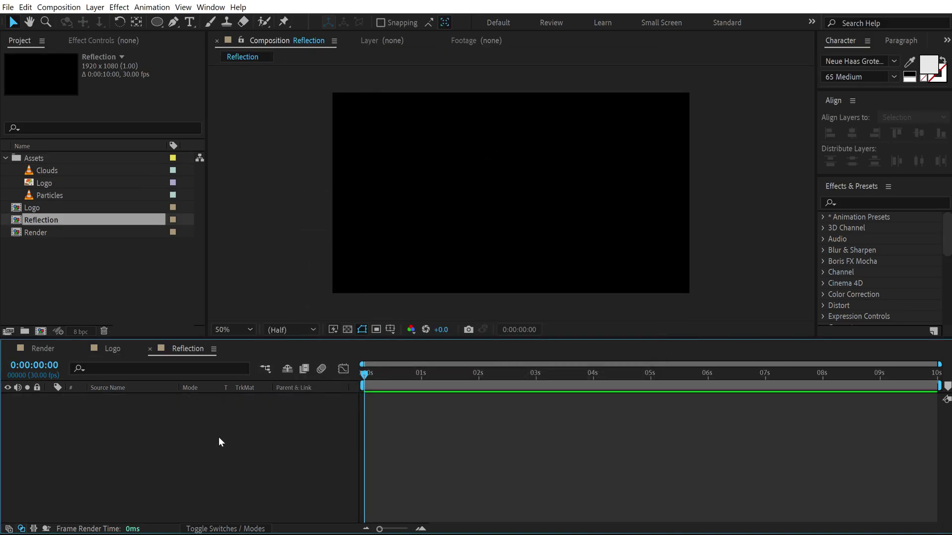
- Add a solid layer named Fractal and search Effects & Presets for 'fracta'
{"action": "key", "text": "ctrl+y"}
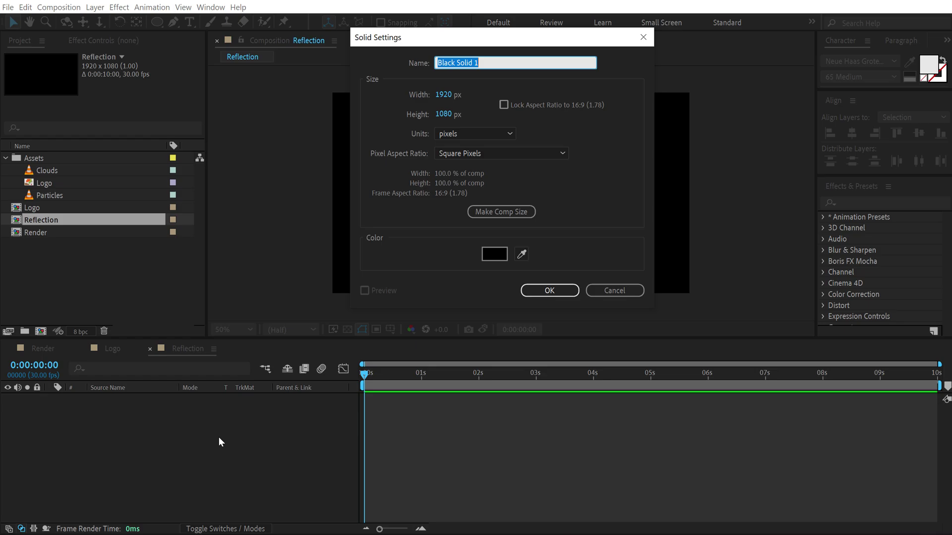
{"action": "type", "text": "Fractal"}
{"action": "key", "text": "Return"}
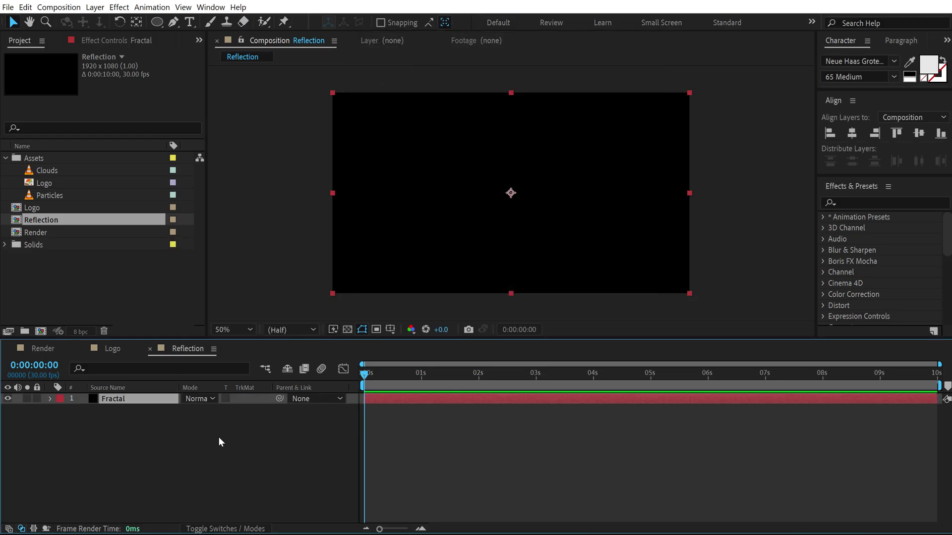
{"action": "left_click", "coordinate": [841, 203]}
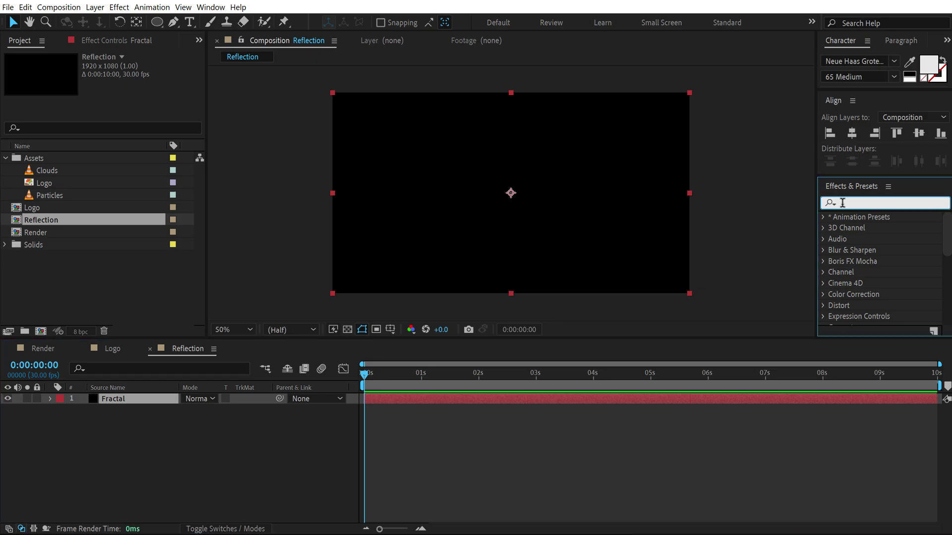
{"action": "type", "text": "fracta"}
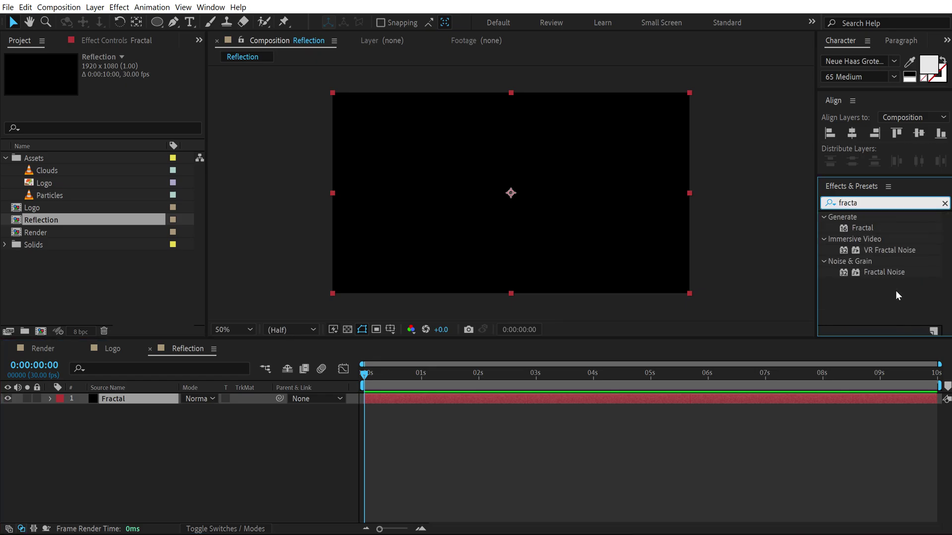
- Apply Fractal Noise set to Turbulent Smooth with Contrast 125
{"action": "double_click", "coordinate": [884, 272]}
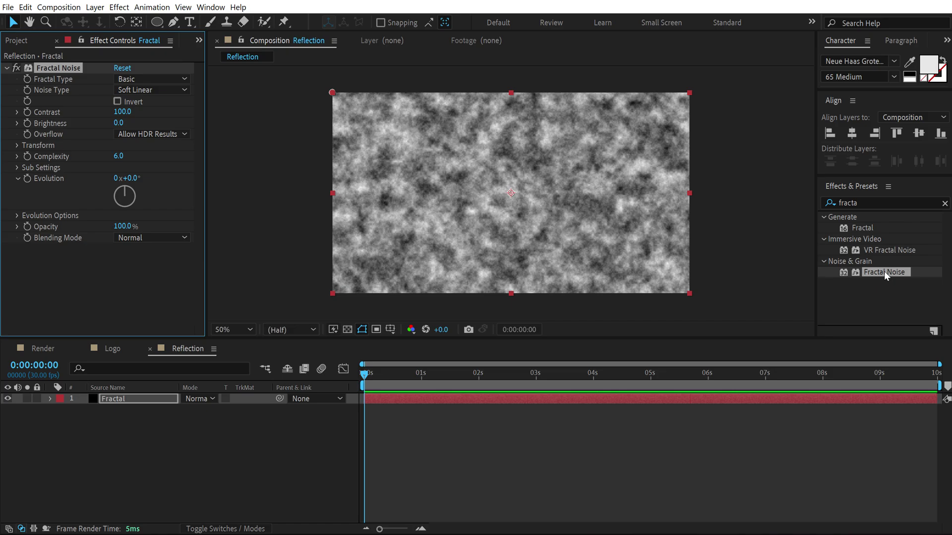
{"action": "left_click", "coordinate": [136, 79]}
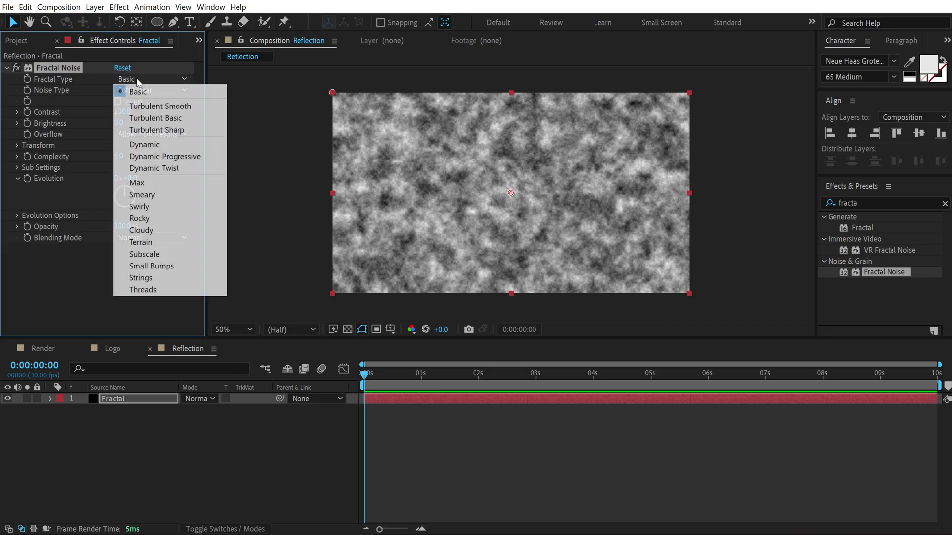
{"action": "left_click", "coordinate": [157, 106]}
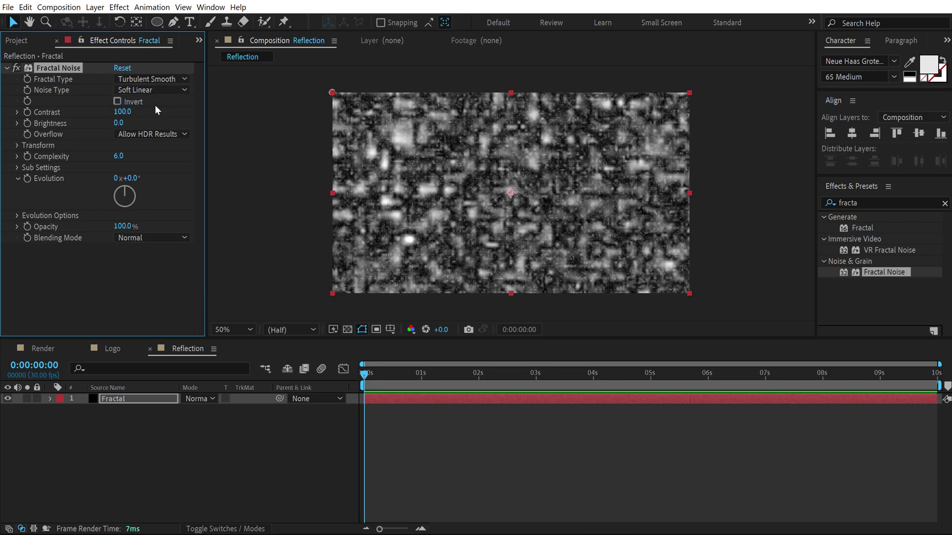
{"action": "left_click", "coordinate": [119, 112]}
{"action": "key", "text": "Return"}
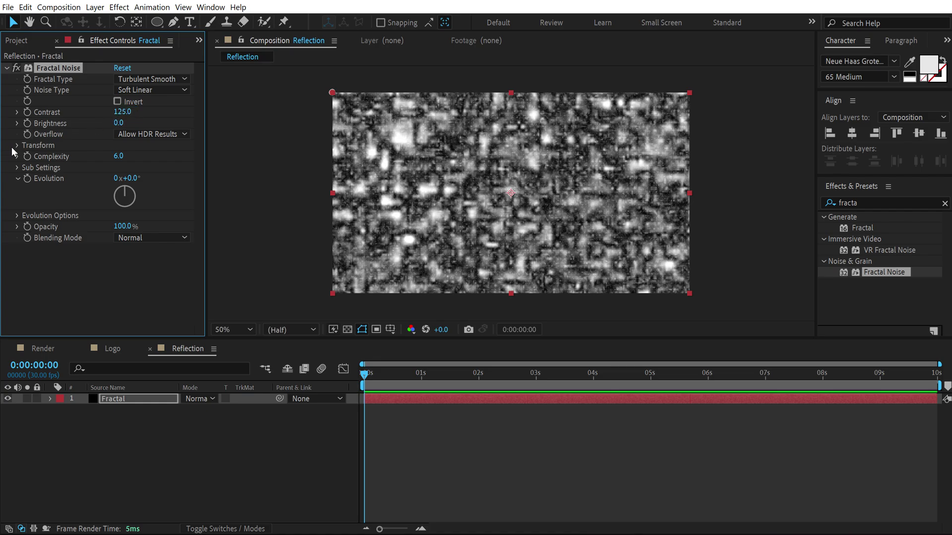
- Turn off Uniform Scaling and set Scale Height 10000, Scale Width 120, Complexity 2
{"action": "left_click", "coordinate": [17, 146]}
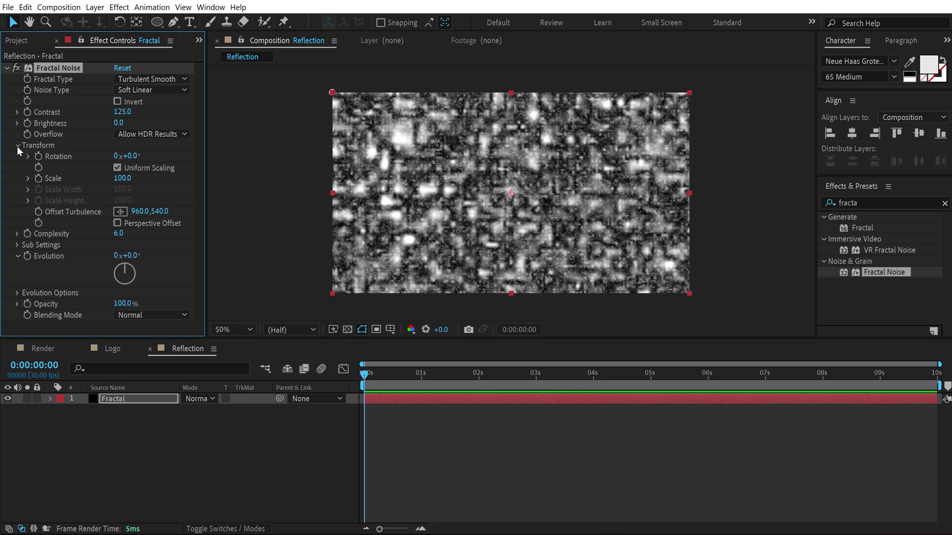
{"action": "left_click", "coordinate": [118, 168]}
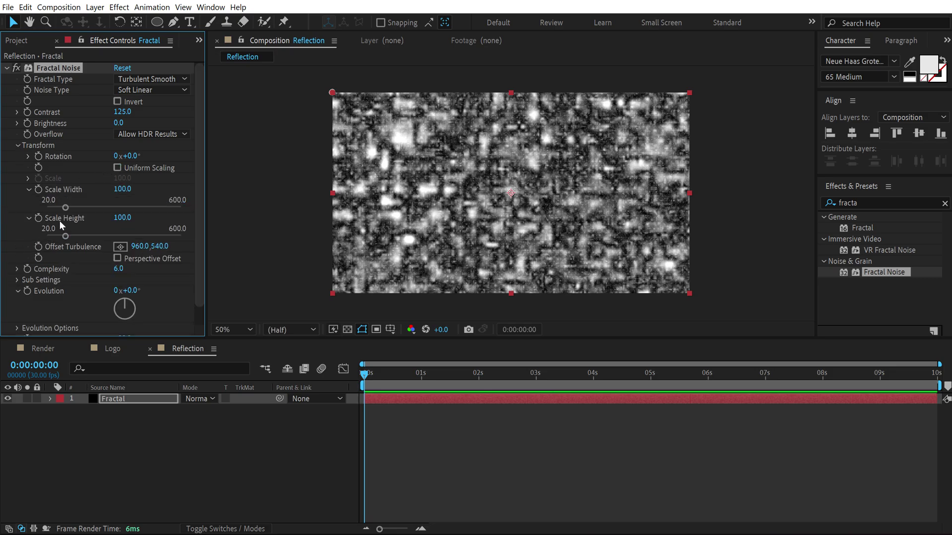
{"action": "left_click", "coordinate": [122, 218]}
{"action": "key", "text": "Return"}
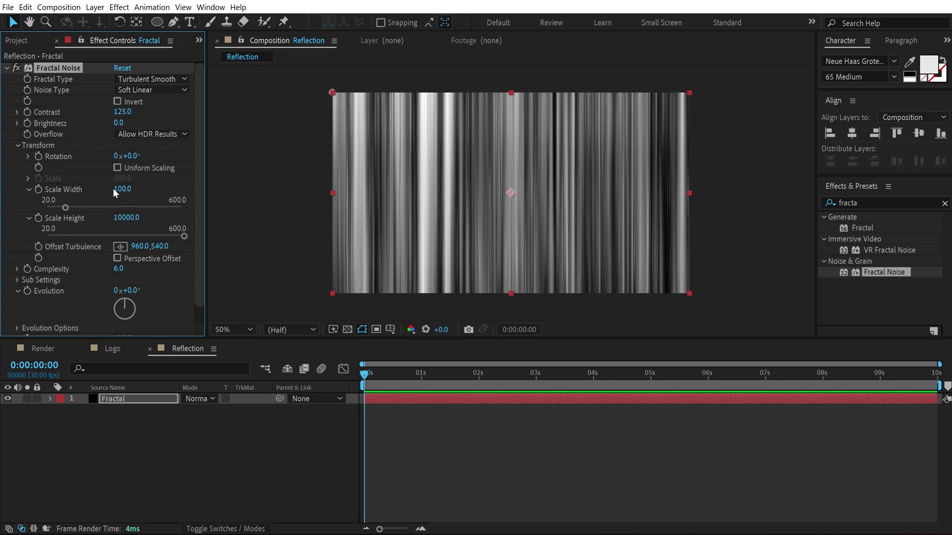
{"action": "left_click", "coordinate": [121, 192]}
{"action": "type", "text": "120"}
{"action": "key", "text": "Return"}
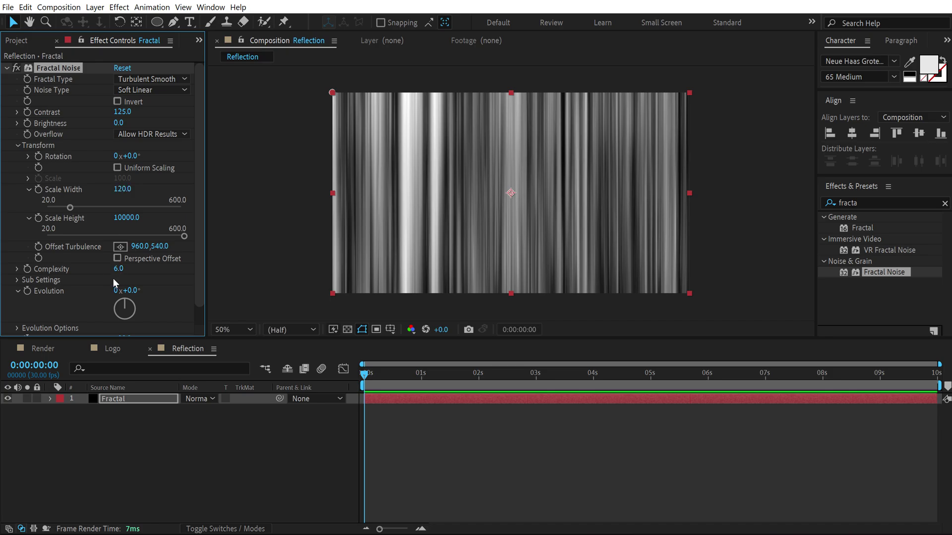
{"action": "left_click", "coordinate": [117, 274]}
{"action": "type", "text": "2"}
{"action": "key", "text": "Return"}
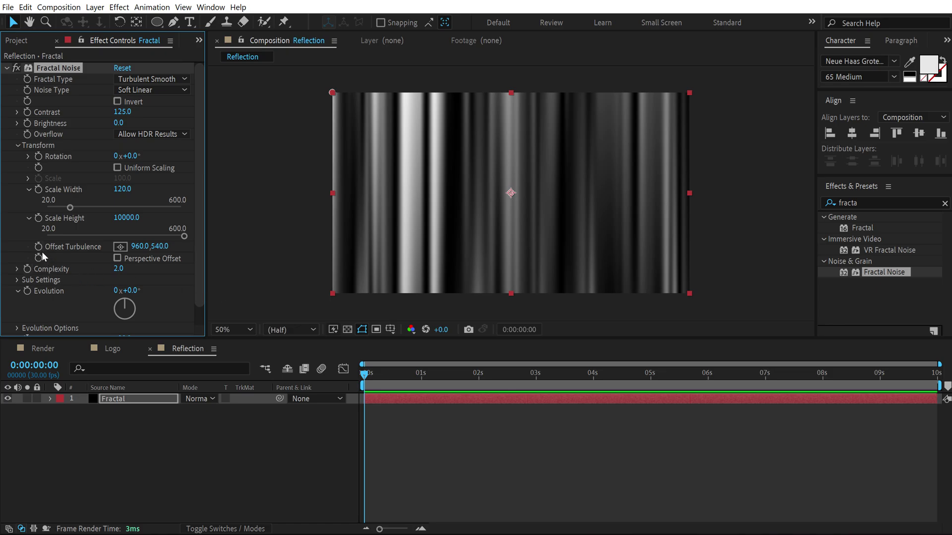
- Keyframe Offset Turbulence to 1470,540 at the last frame and preview the motion
{"action": "left_click_drag", "start_coordinate": [443, 375], "coordinate": [935, 376]}
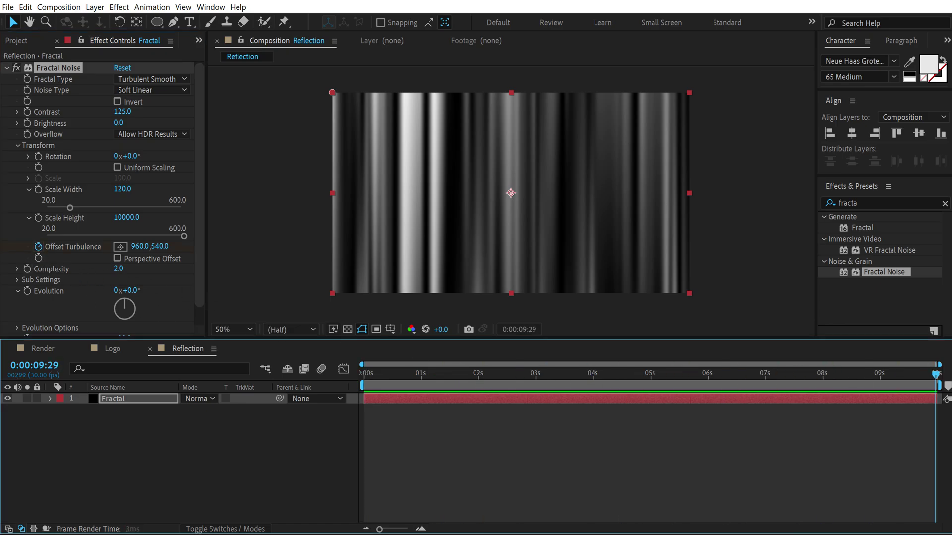
{"action": "left_click_drag", "start_coordinate": [511, 194], "coordinate": [605, 193]}
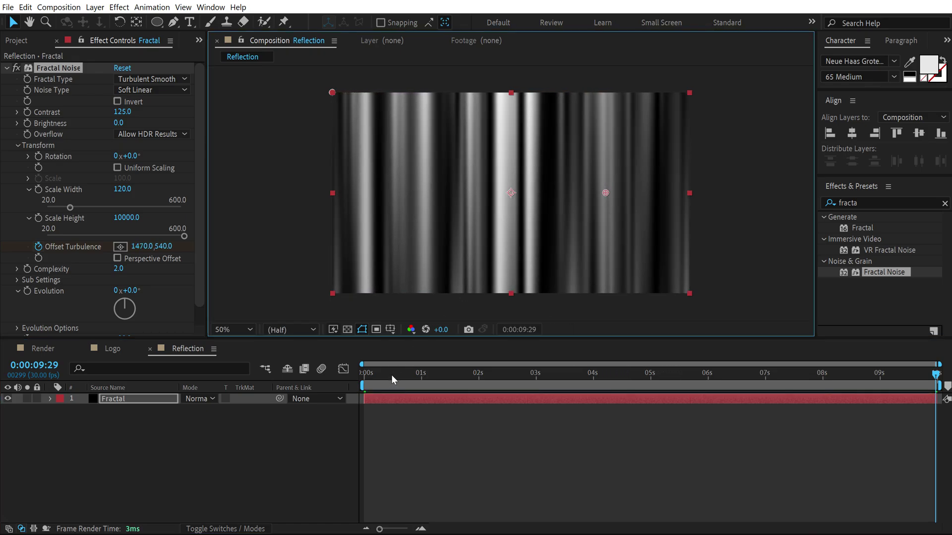
{"action": "key", "text": "space"}
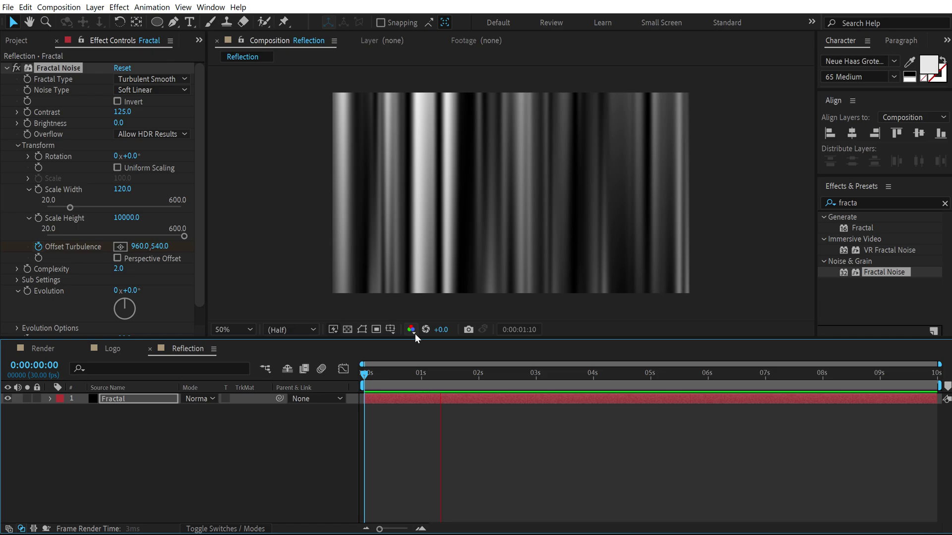
- Replay the noise preview, then page through four packs in the ionestudio hero slider
{"action": "key", "text": "space"}
{"action": "key", "text": "space"}
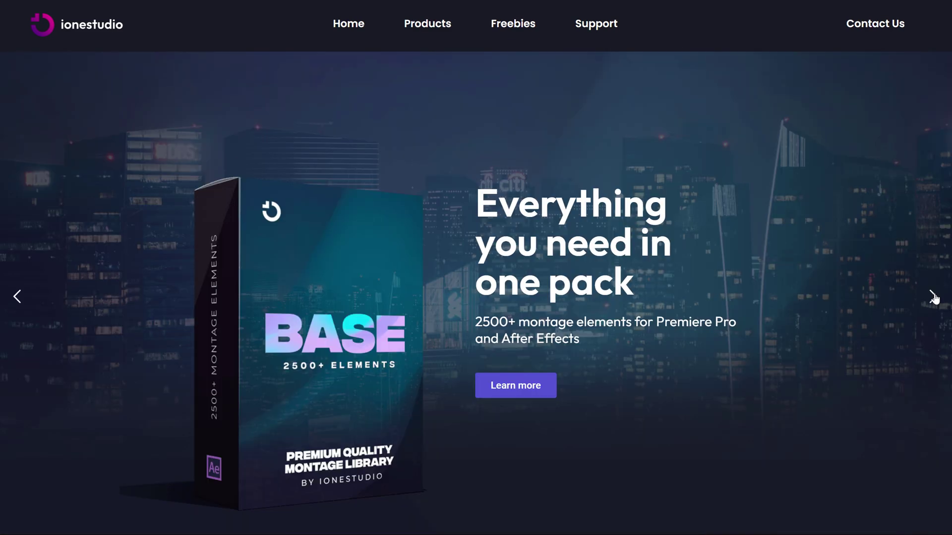
{"action": "left_click", "coordinate": [933, 297]}
{"action": "left_click", "coordinate": [932, 297]}
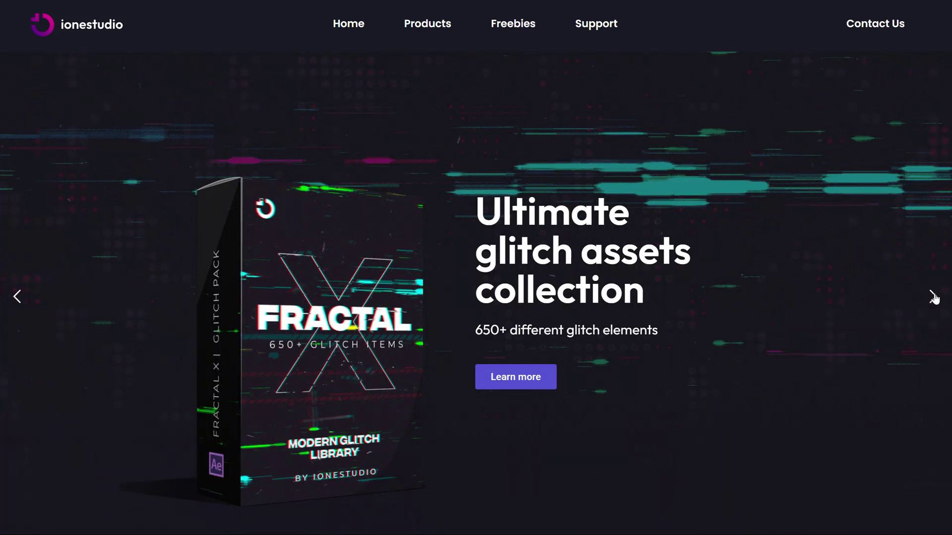
{"action": "left_click", "coordinate": [932, 297]}
{"action": "left_click", "coordinate": [932, 297]}
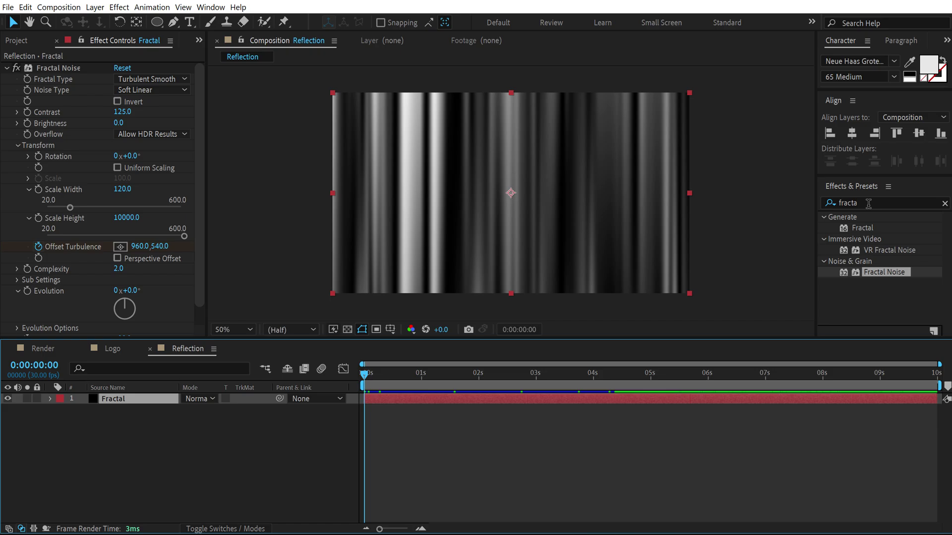
- Apply Turbulent Displace to the Fractal layer
{"action": "left_click", "coordinate": [868, 203]}
{"action": "type", "text": "turb"}
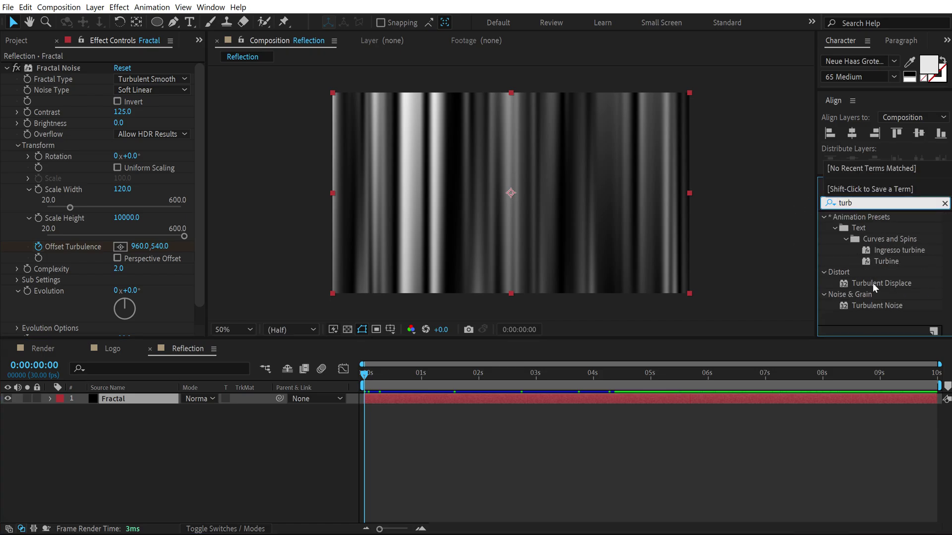
{"action": "double_click", "coordinate": [872, 283]}
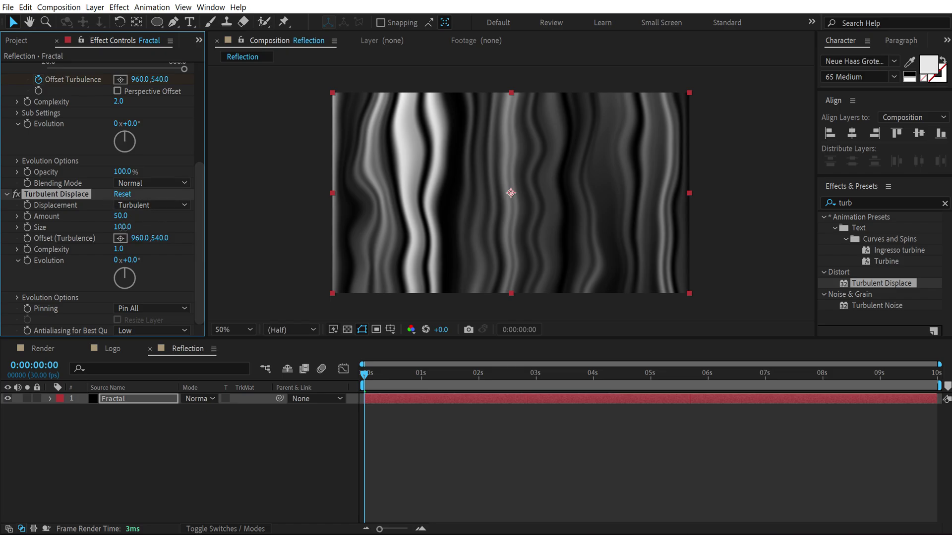
- Set Turbulent Displace Size to 350 and Amount to 70, then scrub to preview
{"action": "left_click", "coordinate": [122, 228]}
{"action": "type", "text": "350"}
{"action": "key", "text": "Return"}
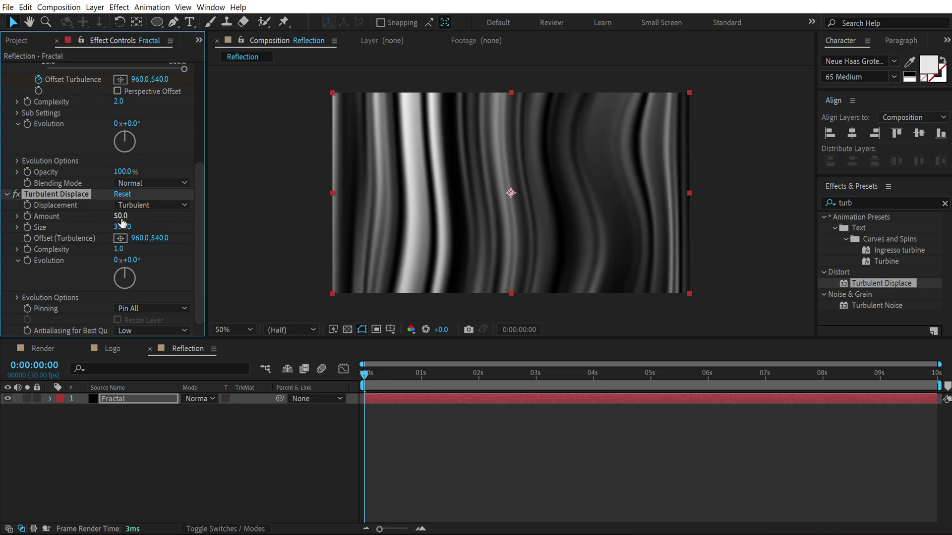
{"action": "left_click", "coordinate": [121, 217]}
{"action": "type", "text": "70"}
{"action": "key", "text": "Return"}
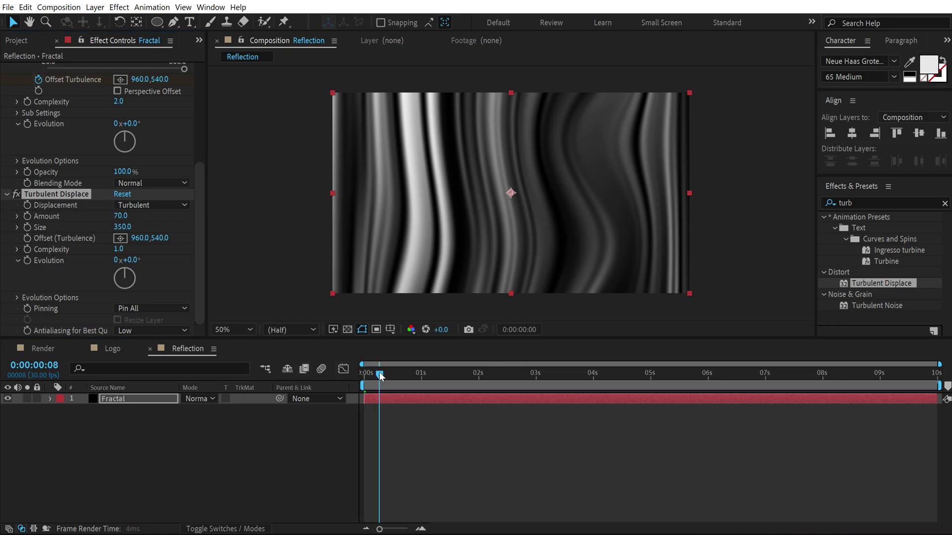
{"action": "left_click_drag", "start_coordinate": [364, 375], "coordinate": [239, 341]}
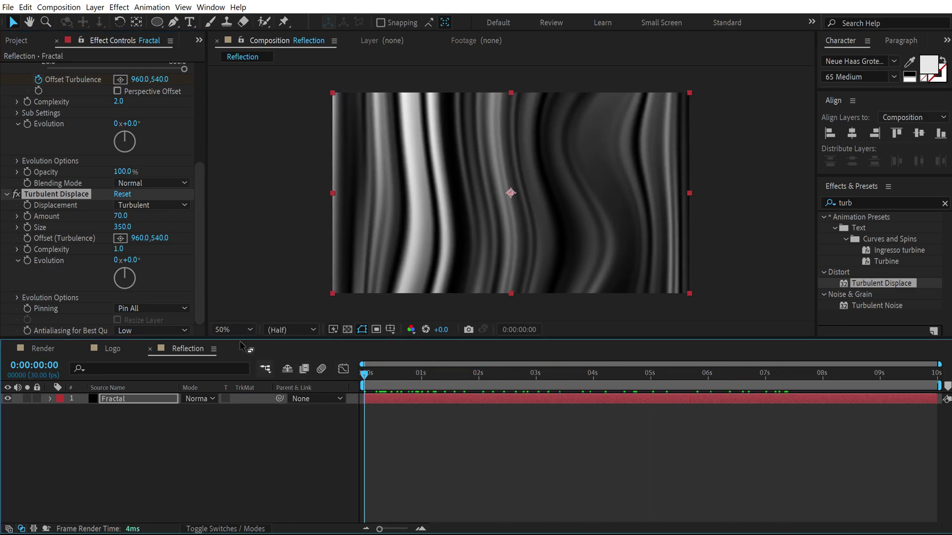
- Create a new composition named Logo Edges
{"action": "left_click", "coordinate": [22, 40]}
{"action": "left_click", "coordinate": [67, 297]}
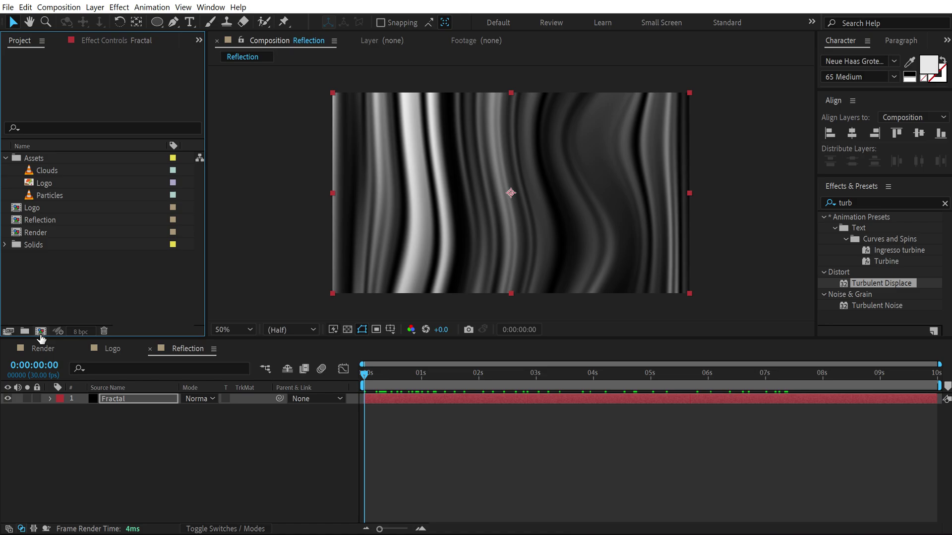
{"action": "left_click", "coordinate": [41, 333]}
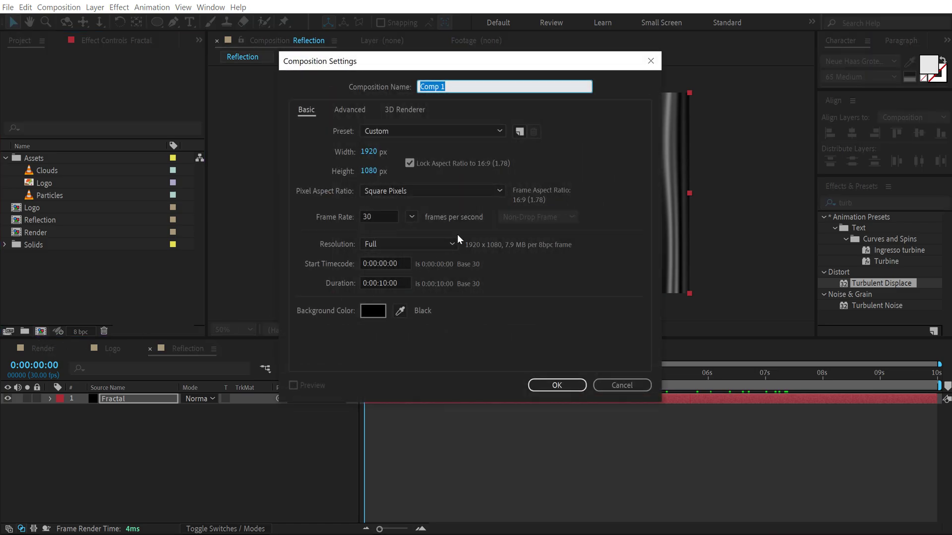
{"action": "type", "text": "Logo Edges"}
{"action": "key", "text": "Return"}
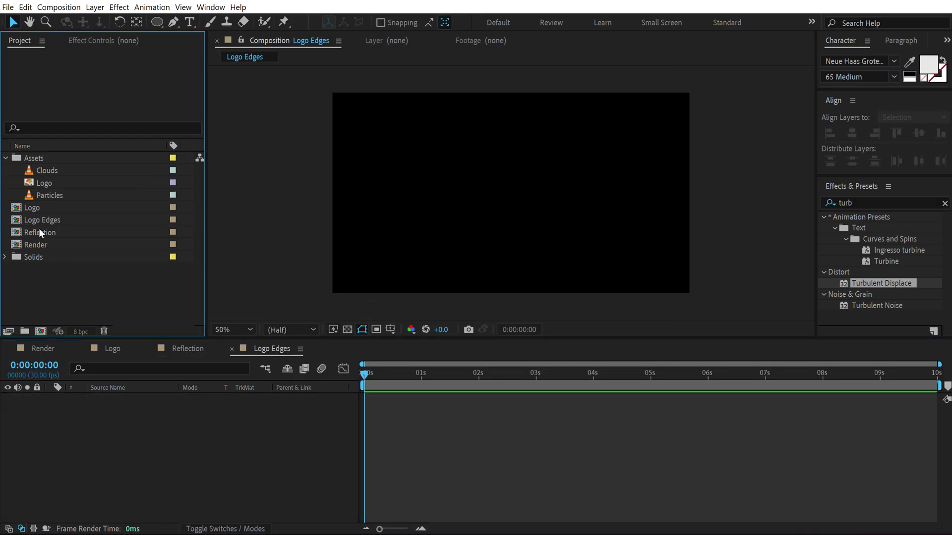
- Add the Logo comp as a layer in Logo Edges and search effects for 'fill'
{"action": "left_click", "coordinate": [40, 212]}
{"action": "left_click_drag", "start_coordinate": [40, 212], "coordinate": [79, 425]}
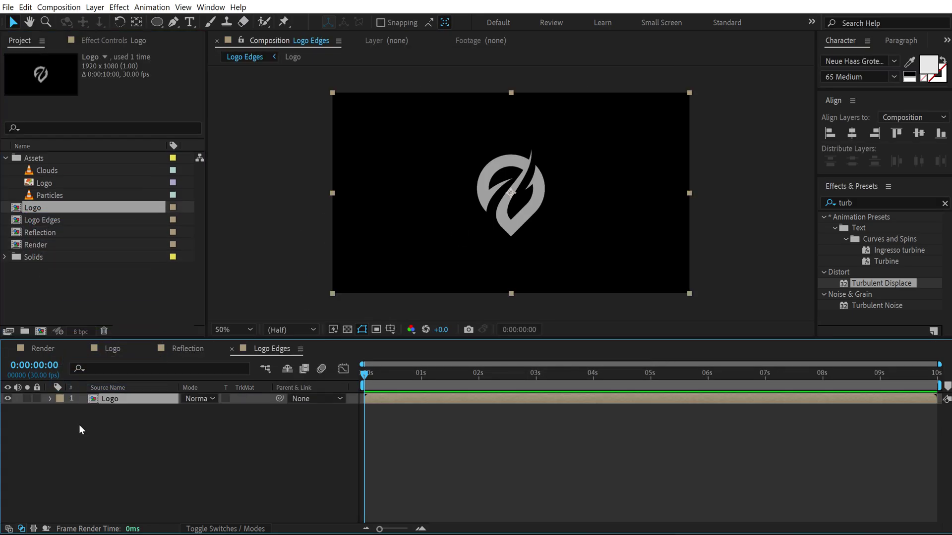
{"action": "left_click", "coordinate": [862, 203]}
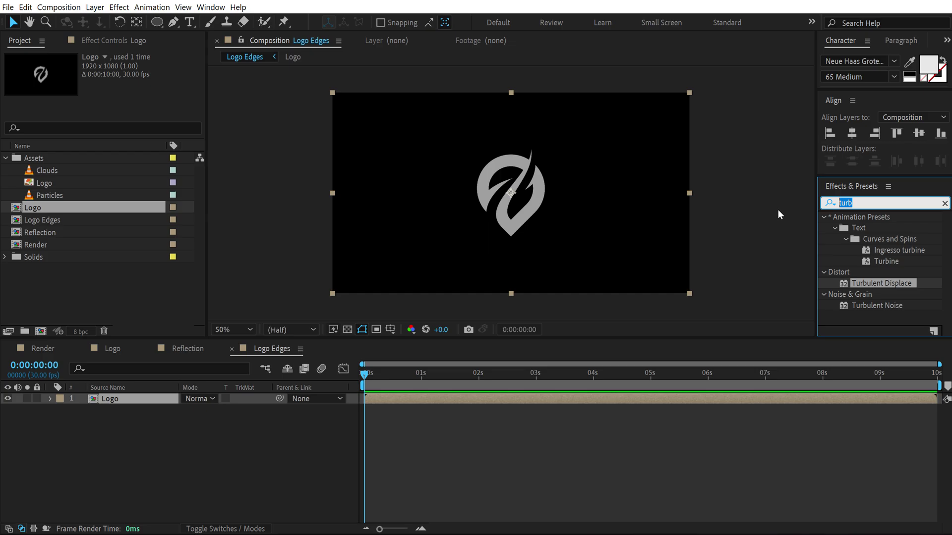
{"action": "type", "text": "fill"}
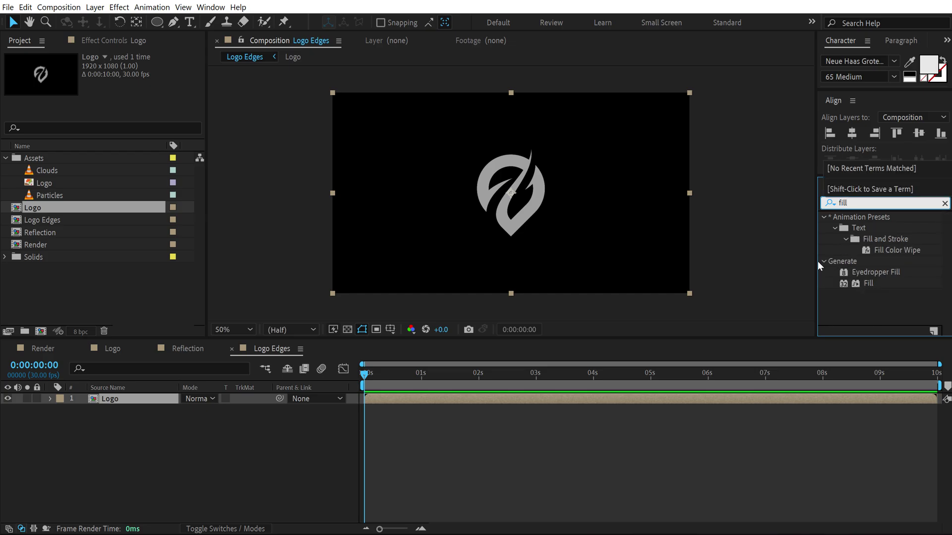
- Apply a black Fill effect to the Logo layer
{"action": "double_click", "coordinate": [867, 283]}
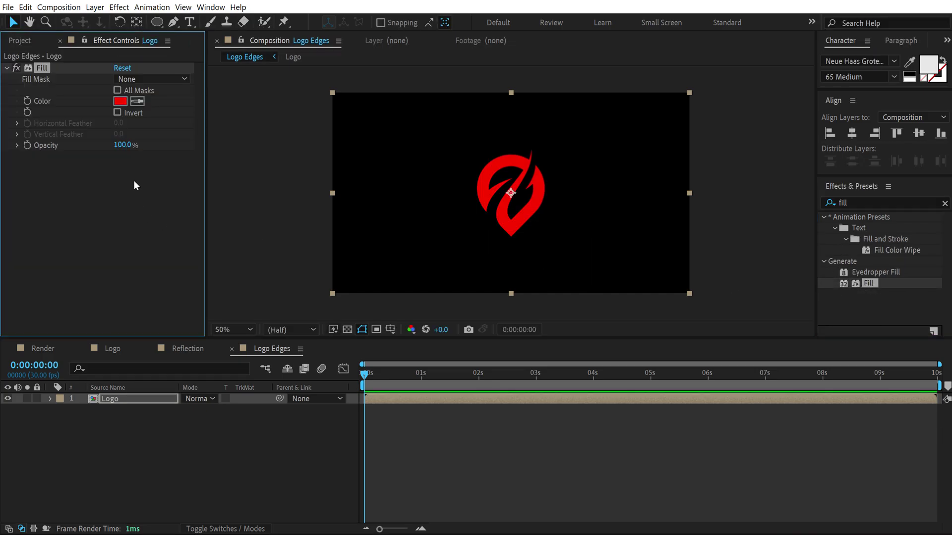
{"action": "left_click", "coordinate": [120, 101]}
{"action": "left_click", "coordinate": [69, 399]}
{"action": "left_click", "coordinate": [340, 238]}
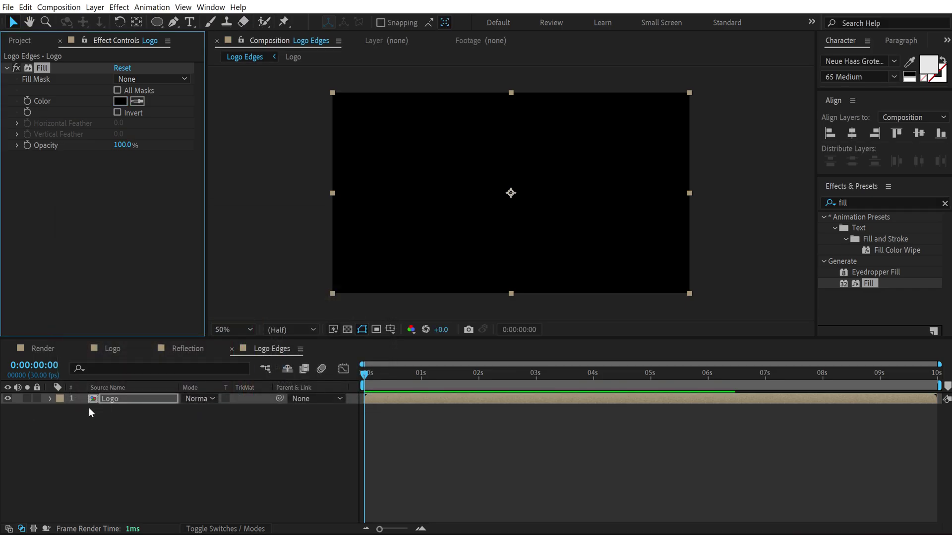
- Duplicate the Logo layer and change the top copy's Fill to white
{"action": "left_click", "coordinate": [126, 395]}
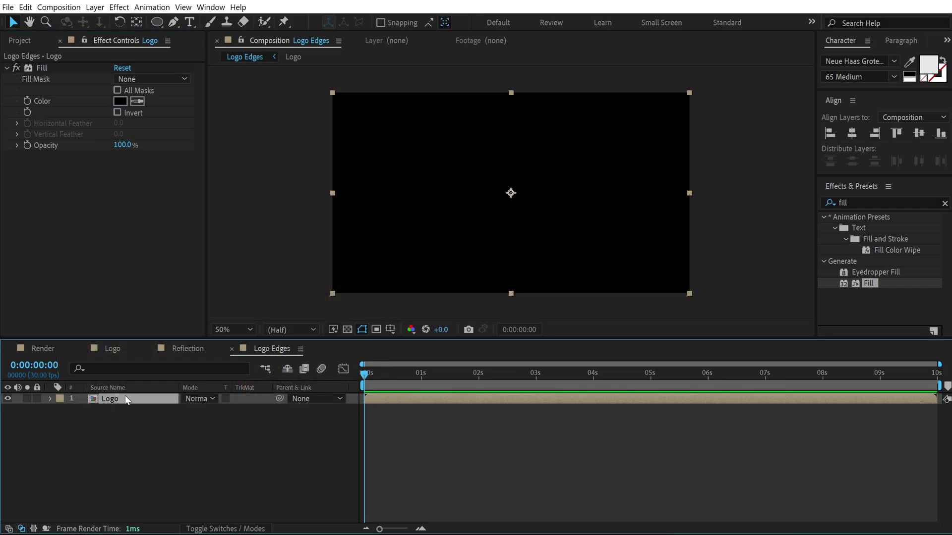
{"action": "key", "text": "ctrl+d"}
{"action": "left_click", "coordinate": [121, 101]}
{"action": "left_click", "coordinate": [106, 233]}
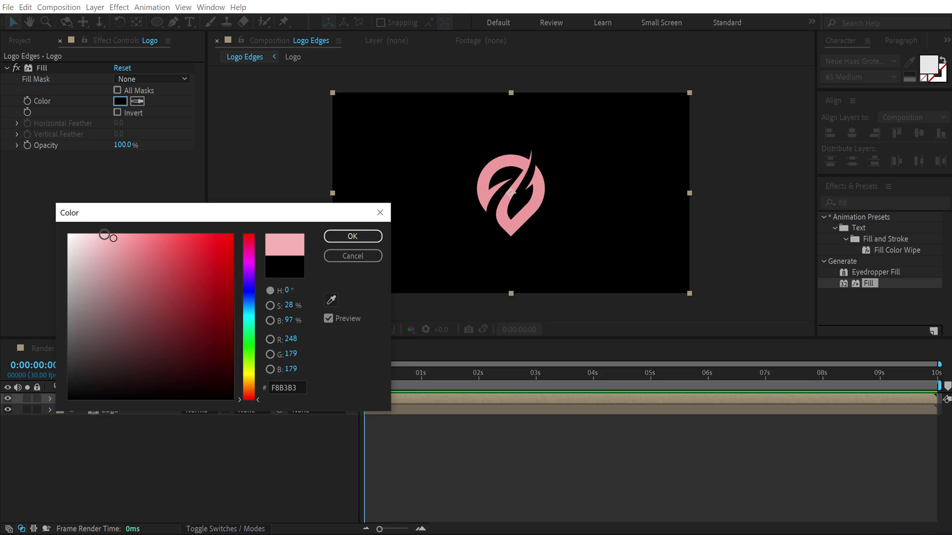
{"action": "left_click_drag", "start_coordinate": [106, 234], "coordinate": [70, 230]}
{"action": "left_click", "coordinate": [341, 237]}
- Add Simple Choker with Choke Matte 5 to the white copy, viewing over the transparency grid
{"action": "key", "text": "ctrl+5"}
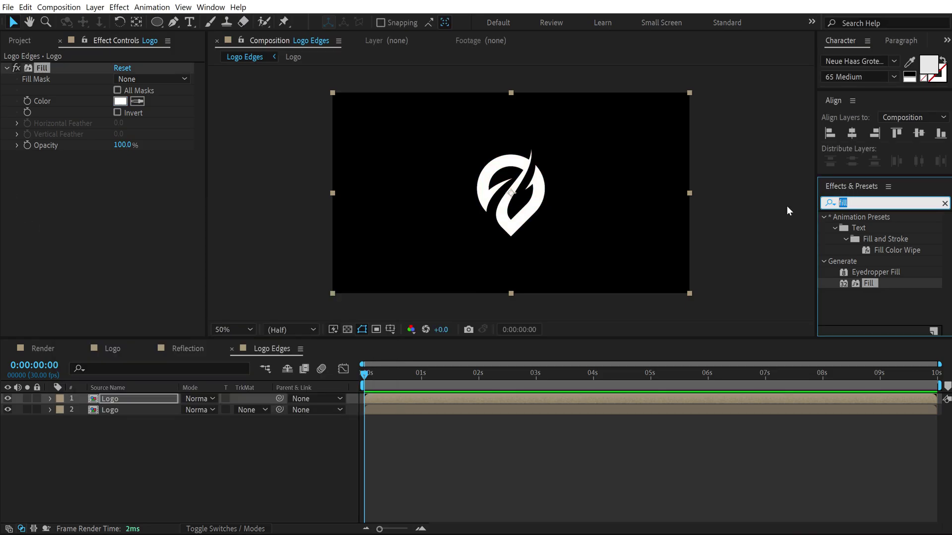
{"action": "type", "text": "simple"}
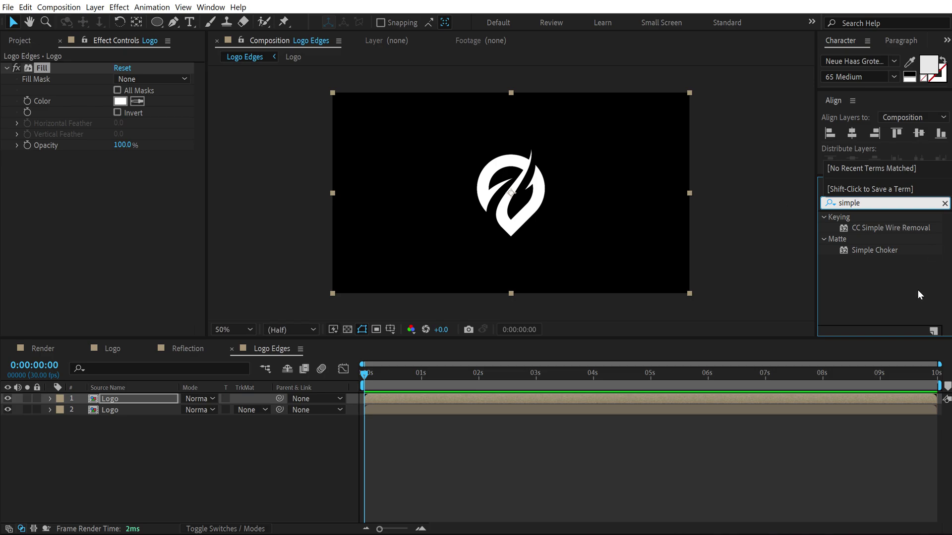
{"action": "double_click", "coordinate": [876, 250]}
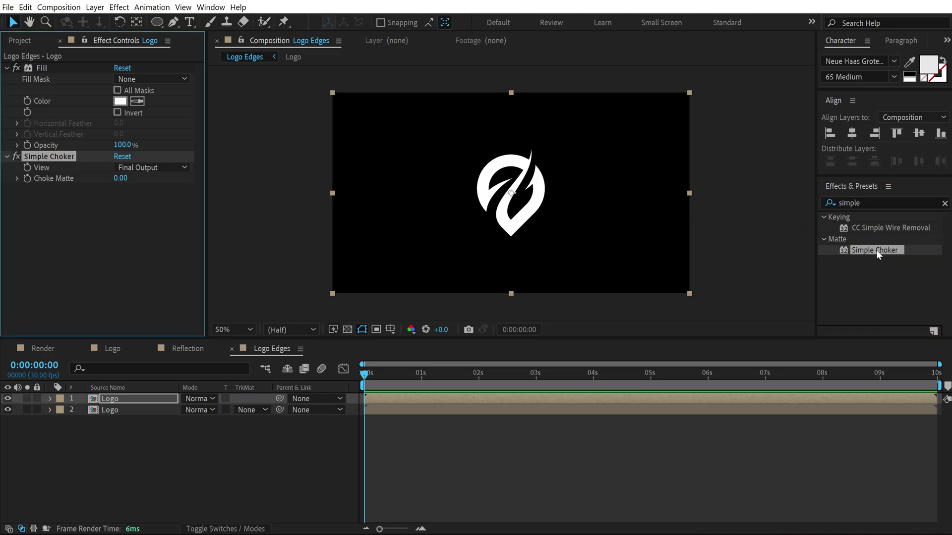
{"action": "left_click", "coordinate": [346, 330]}
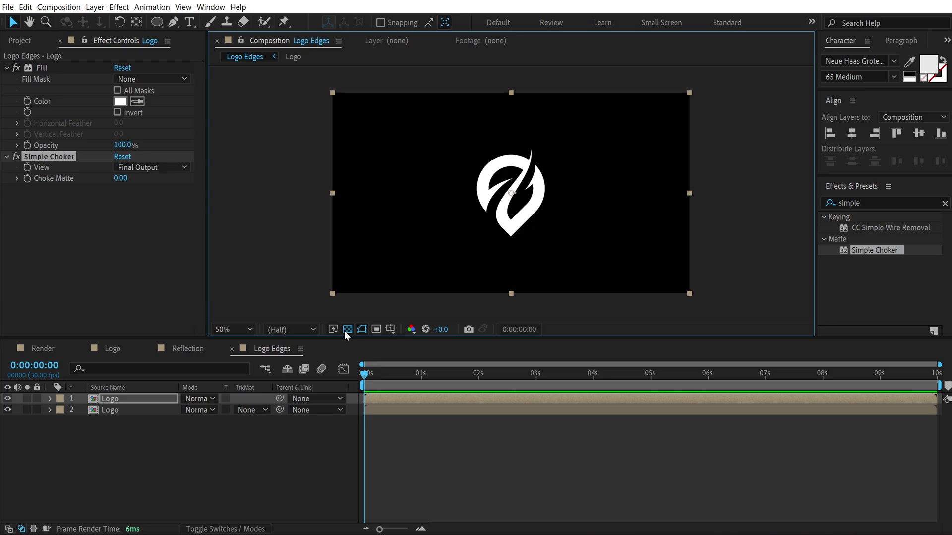
{"action": "key", "text": "slash"}
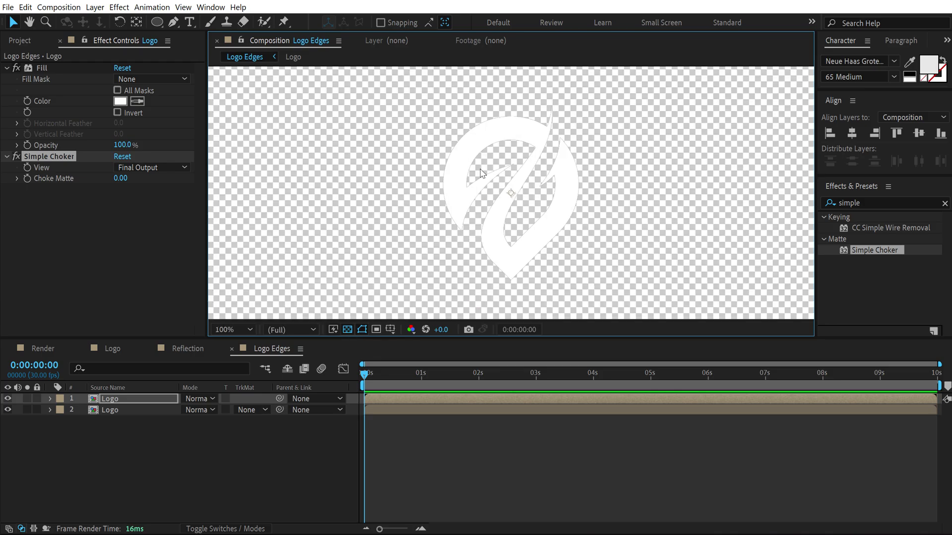
{"action": "left_click", "coordinate": [122, 179]}
{"action": "left_click", "coordinate": [122, 208]}
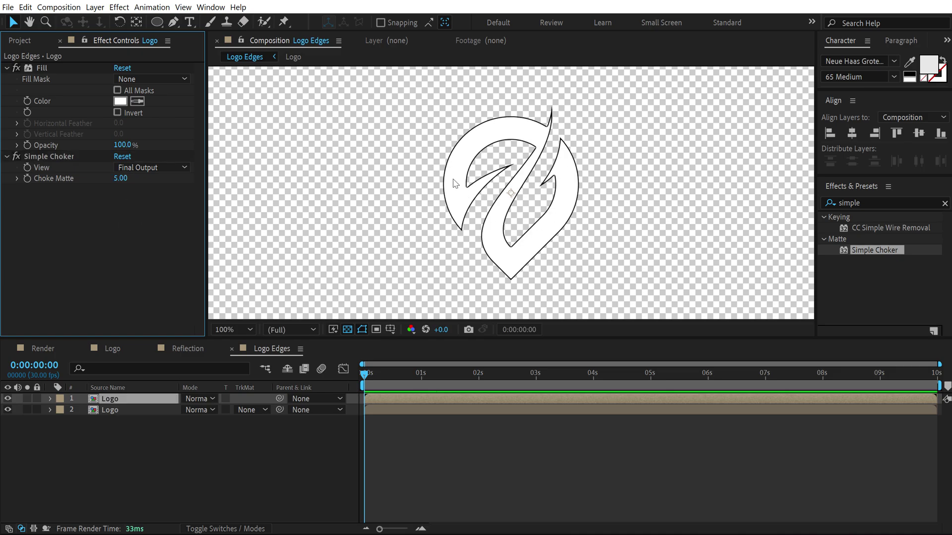
{"action": "left_click", "coordinate": [146, 459]}
- Add an adjustment layer named Blur above the logo layers
{"action": "right_click", "coordinate": [147, 459]}
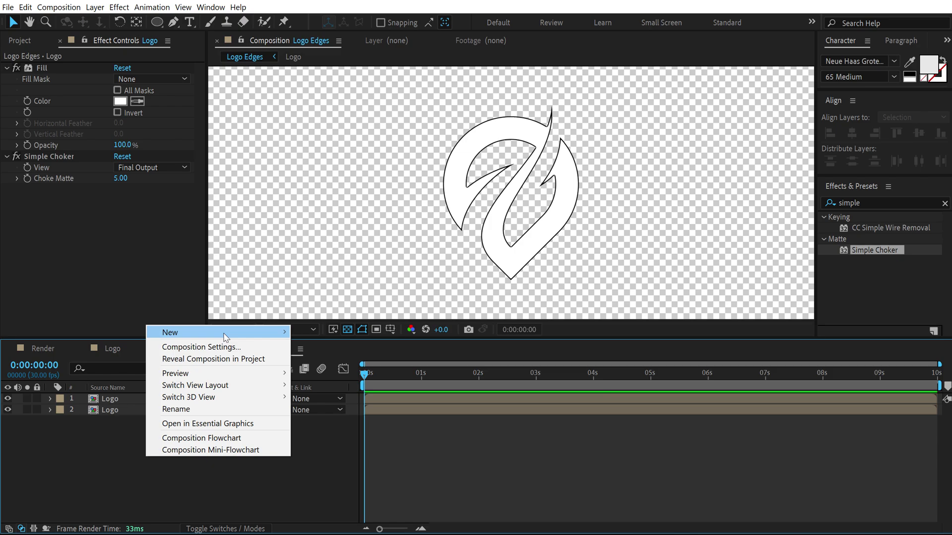
{"action": "mouse_move", "coordinate": [174, 332]}
{"action": "left_click", "coordinate": [328, 419]}
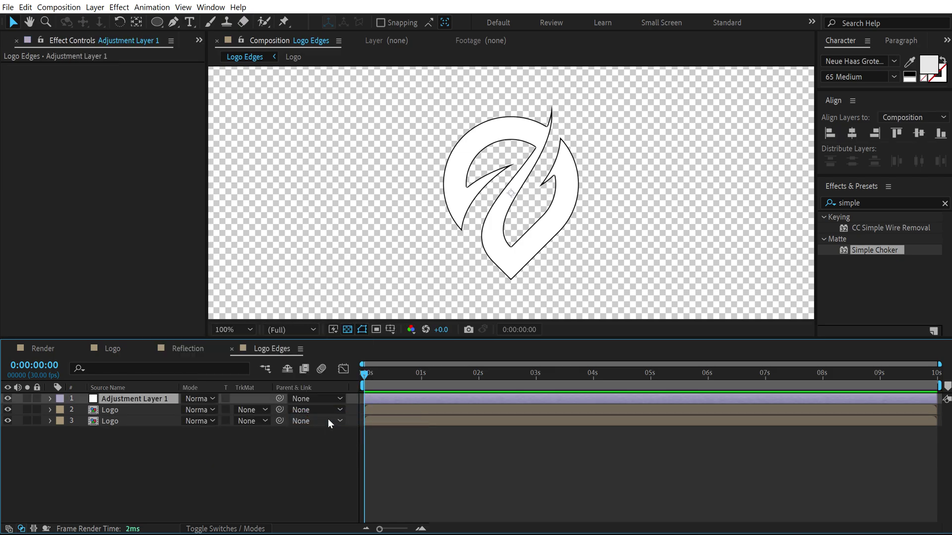
{"action": "key", "text": "Return"}
{"action": "type", "text": "Blur"}
{"action": "key", "text": "Return"}
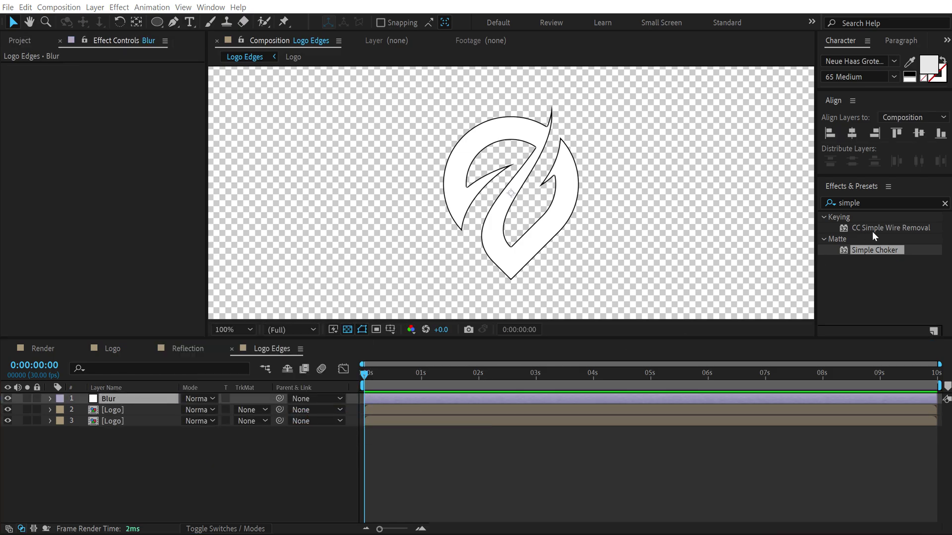
- Apply Fast Box Blur to the Blur layer with a radius of 10
{"action": "key", "text": "ctrl+5"}
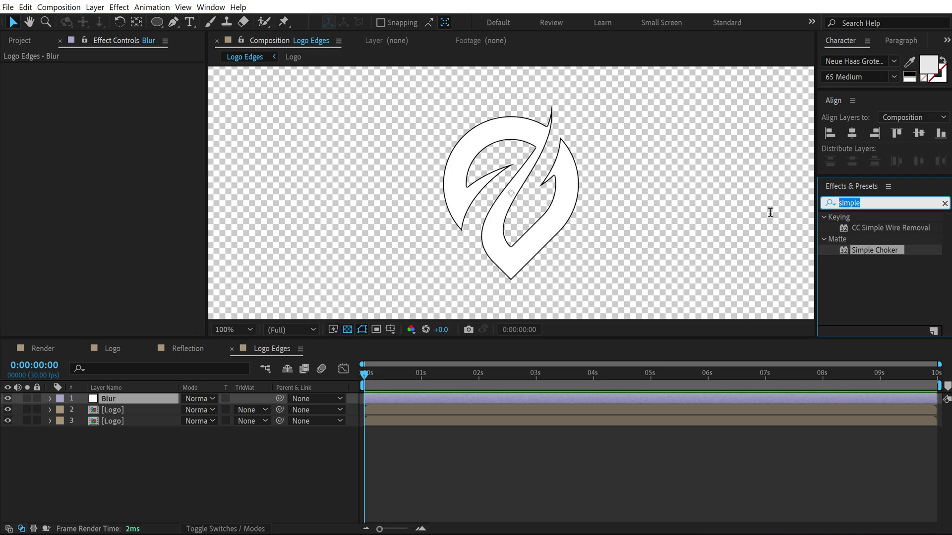
{"action": "type", "text": "fast box"}
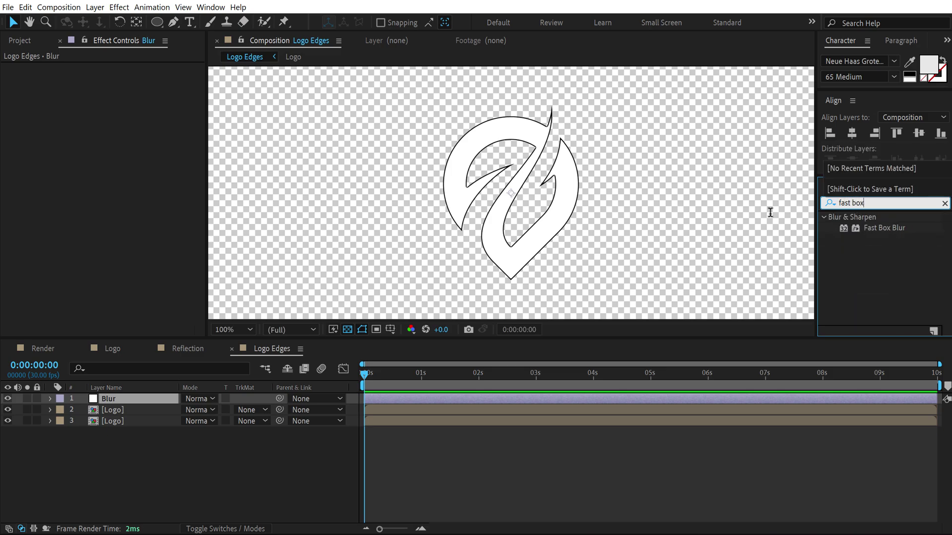
{"action": "double_click", "coordinate": [884, 228]}
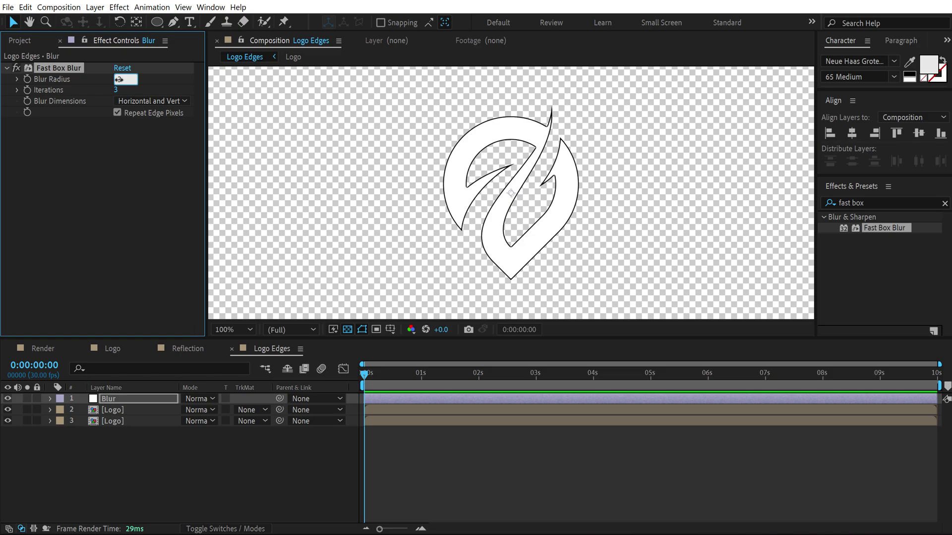
{"action": "type", "text": "10"}
{"action": "key", "text": "Return"}
- Create a Scene comp stacking Logo over Reflection over a hidden Logo Edges layer
{"action": "left_click", "coordinate": [20, 40]}
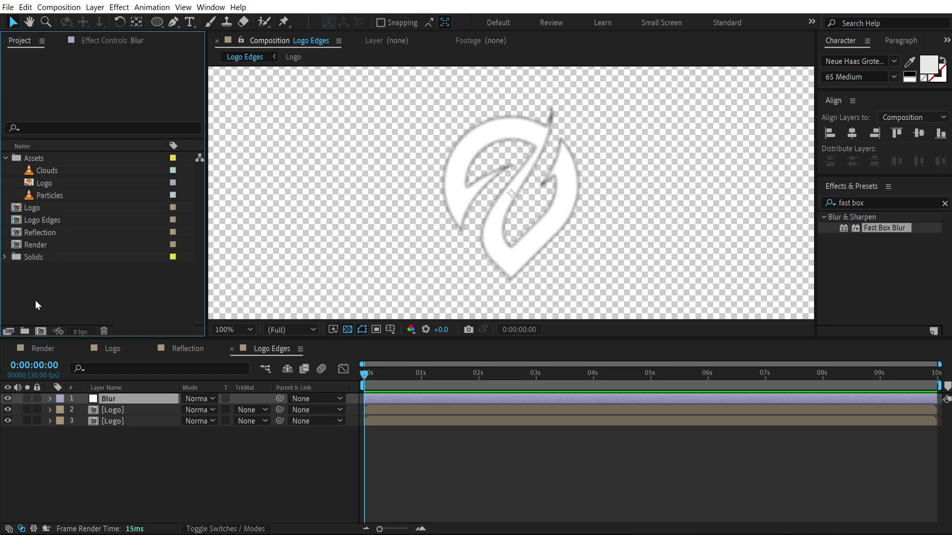
{"action": "left_click", "coordinate": [41, 330]}
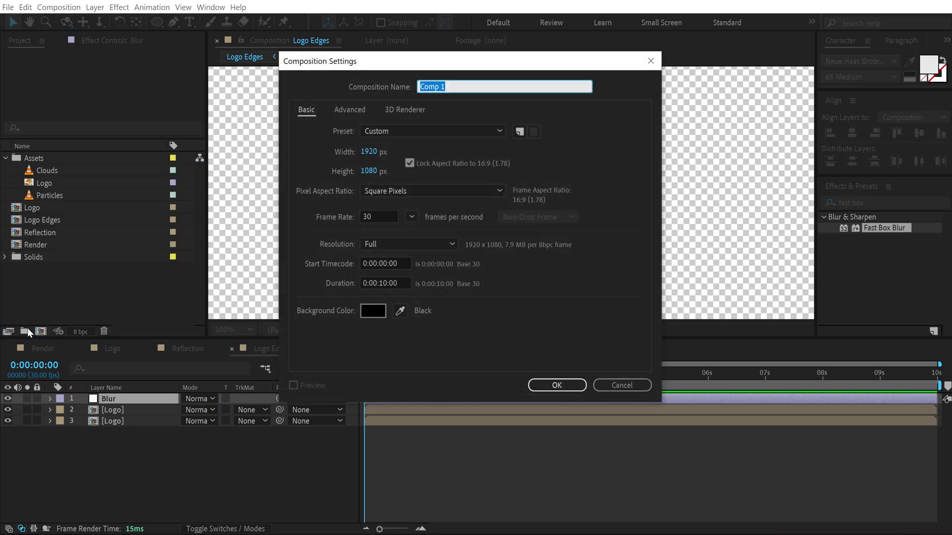
{"action": "type", "text": "Scene"}
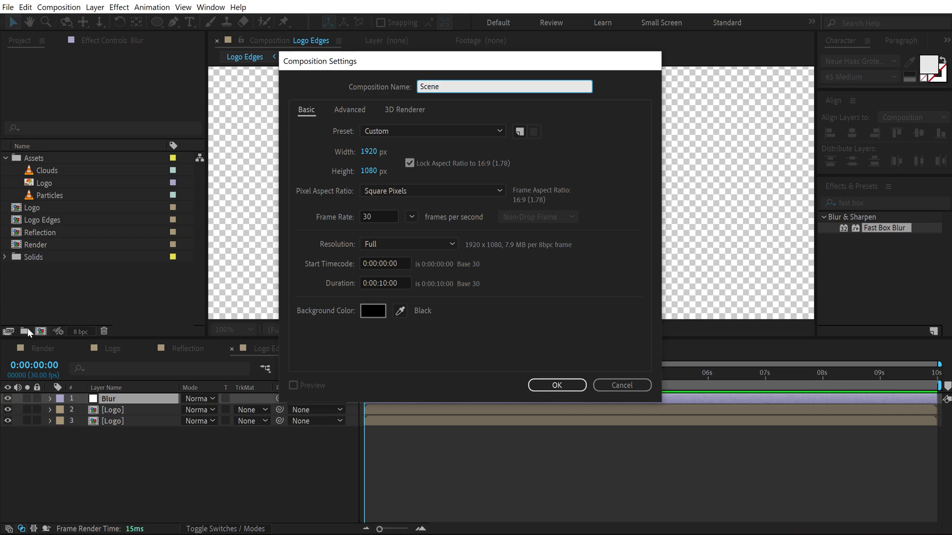
{"action": "key", "text": "Return"}
{"action": "left_click_drag", "start_coordinate": [55, 222], "coordinate": [98, 419]}
{"action": "left_click", "coordinate": [13, 398]}
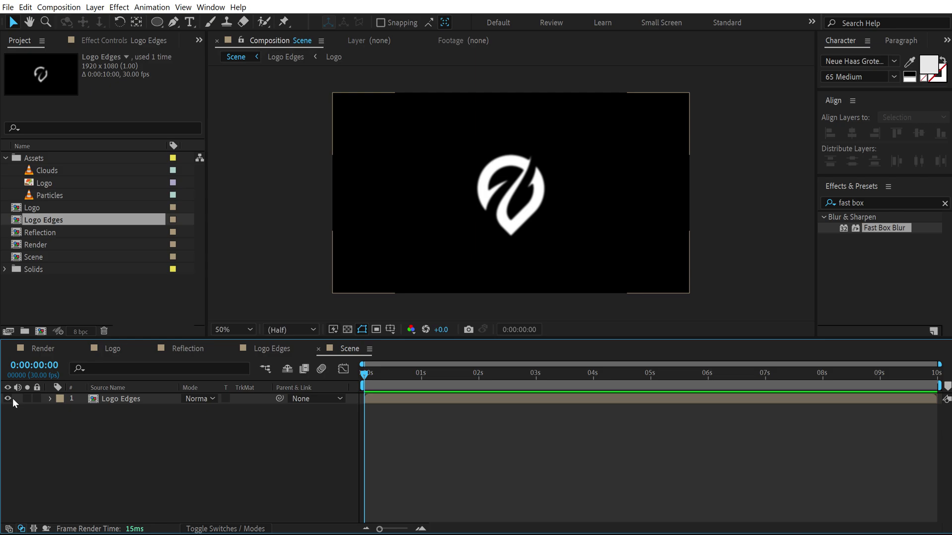
{"action": "left_click_drag", "start_coordinate": [66, 234], "coordinate": [108, 397]}
{"action": "left_click_drag", "start_coordinate": [37, 209], "coordinate": [103, 399]}
- Set Reflection's track matte to the Logo's alpha and scrub to preview the sheen
{"action": "left_click", "coordinate": [113, 412]}
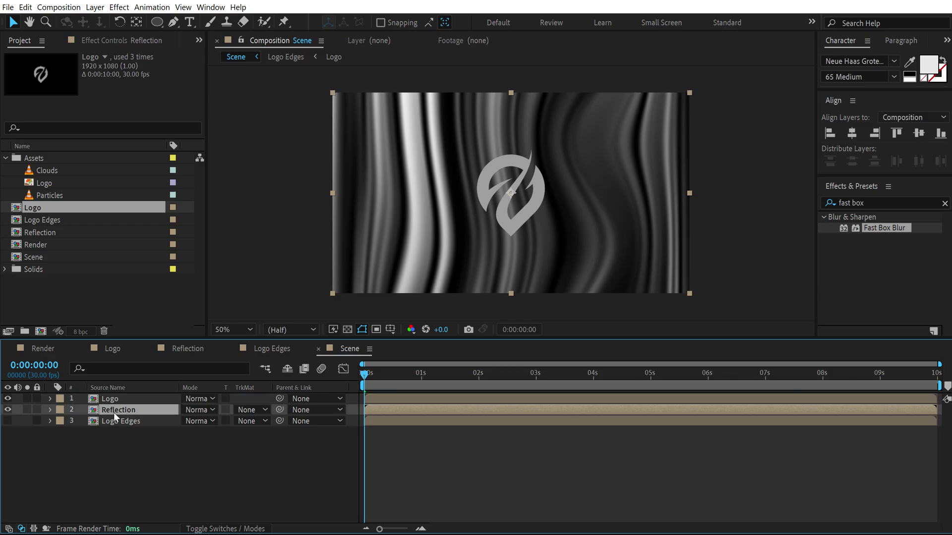
{"action": "left_click", "coordinate": [252, 412]}
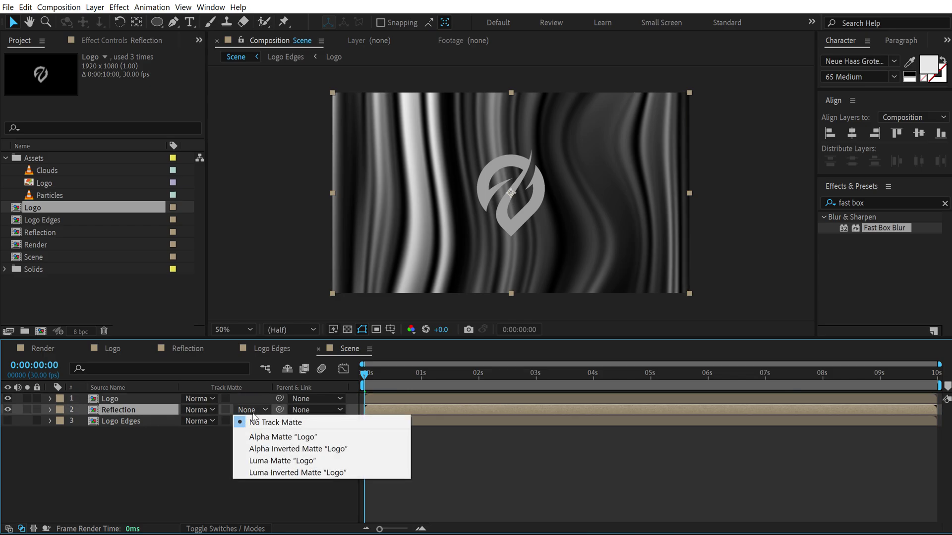
{"action": "left_click", "coordinate": [265, 439]}
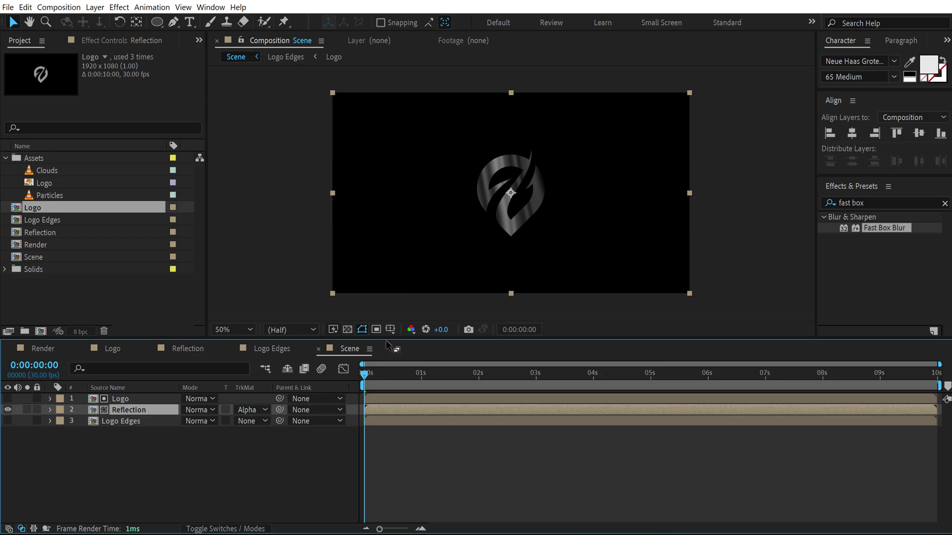
{"action": "left_click_drag", "start_coordinate": [376, 370], "coordinate": [478, 389]}
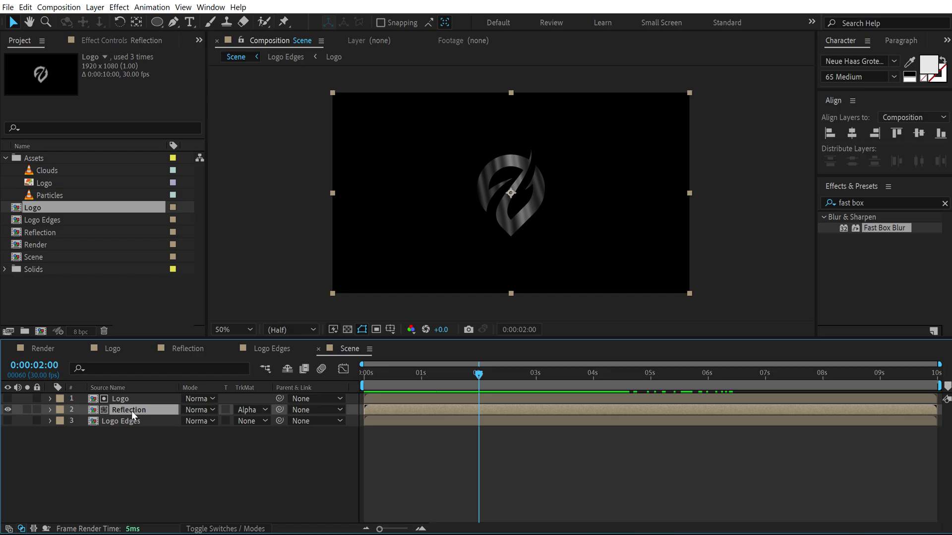
- Apply CC Glass to Reflection with Logo Edges as the bump map
{"action": "left_click", "coordinate": [872, 204]}
{"action": "type", "text": "cc"}
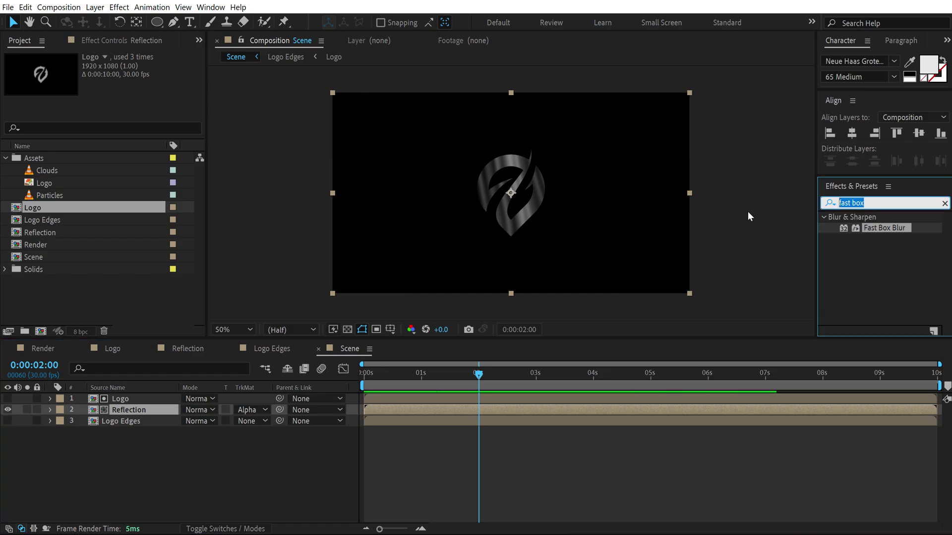
{"action": "type", "text": " gla"}
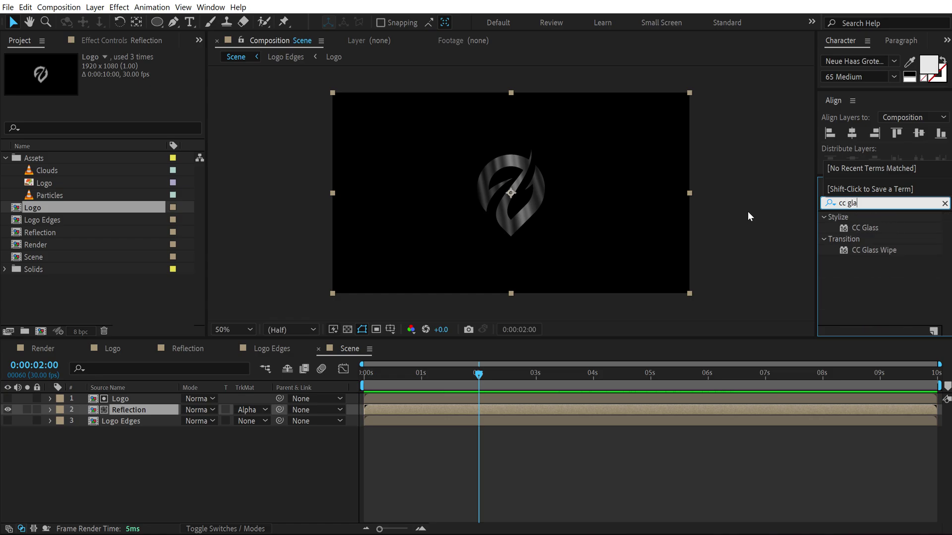
{"action": "double_click", "coordinate": [861, 227]}
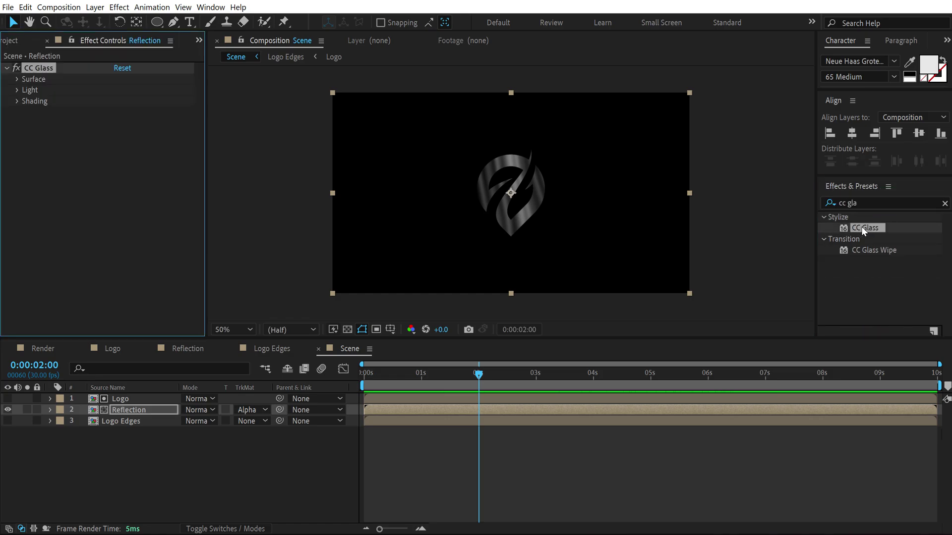
{"action": "left_click", "coordinate": [19, 79]}
{"action": "left_click", "coordinate": [132, 89]}
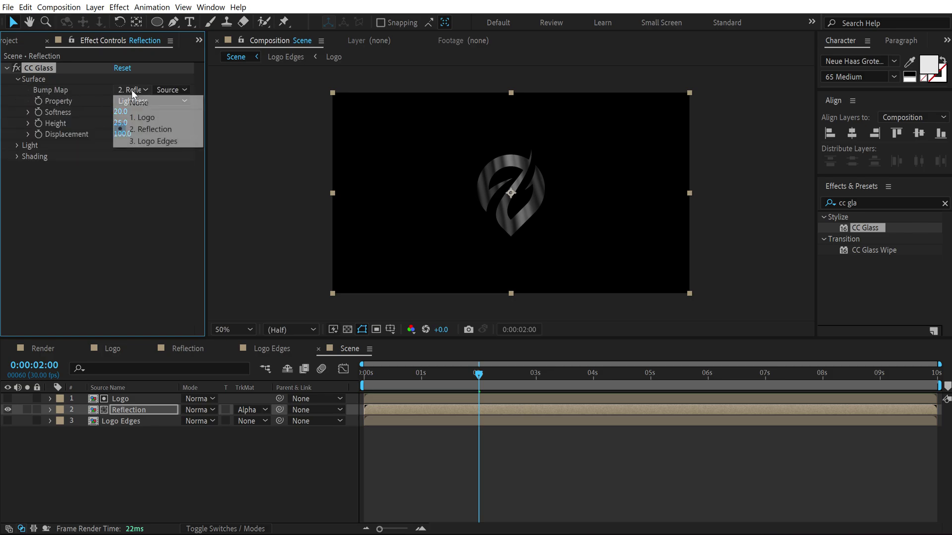
{"action": "left_click", "coordinate": [148, 143]}
{"action": "key", "text": "/"}
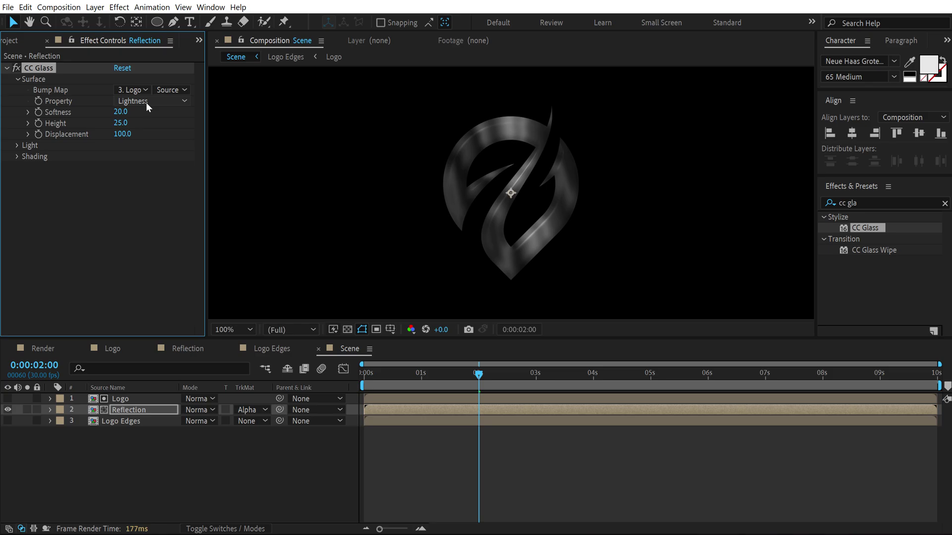
- Set CC Glass Softness 5, Height 70 and Displacement -200
{"action": "left_click", "coordinate": [118, 112]}
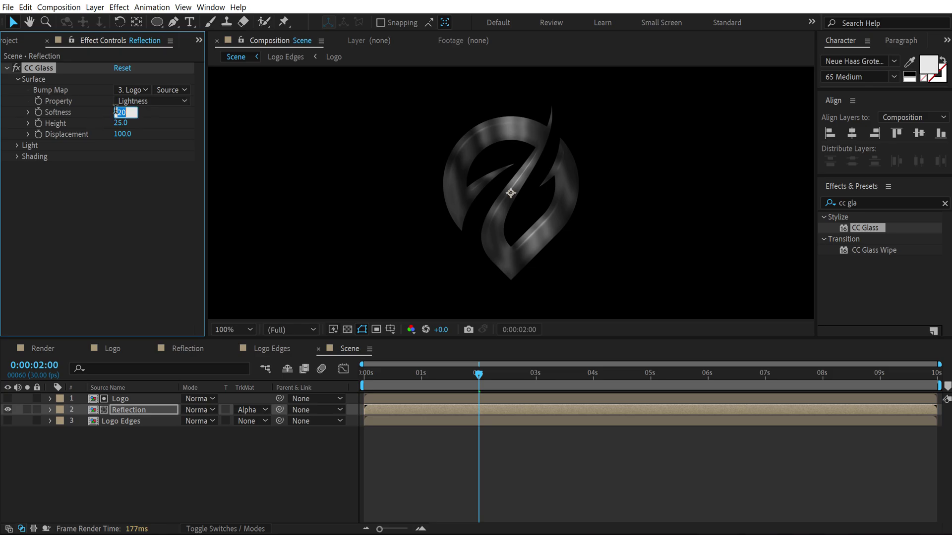
{"action": "type", "text": "5"}
{"action": "left_click", "coordinate": [115, 185]}
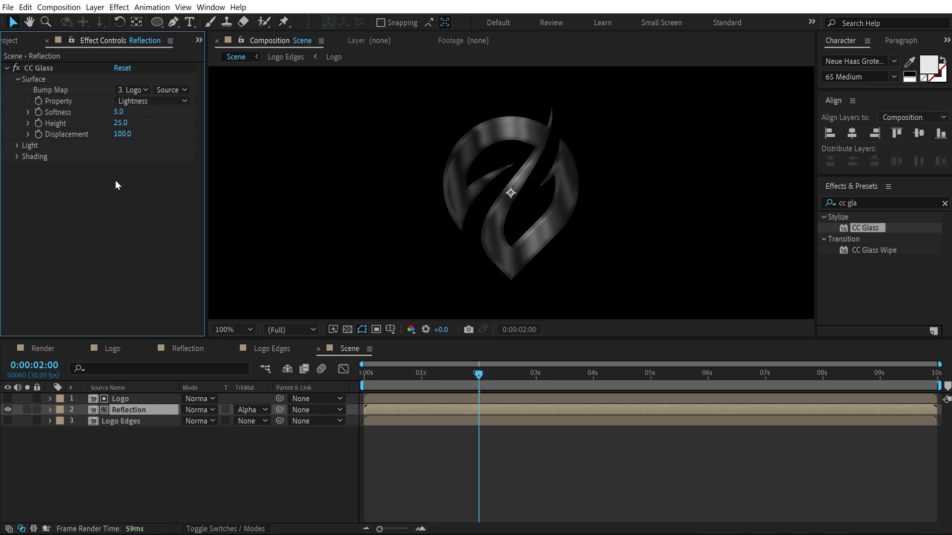
{"action": "left_click", "coordinate": [119, 123]}
{"action": "type", "text": "70"}
{"action": "key", "text": "Return"}
{"action": "left_click", "coordinate": [121, 135]}
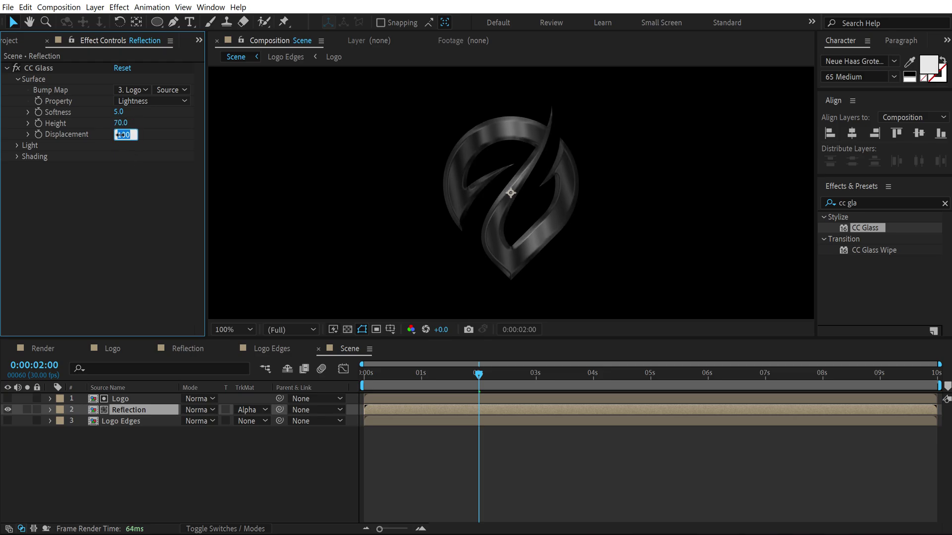
{"action": "type", "text": "-200"}
{"action": "key", "text": "Return"}
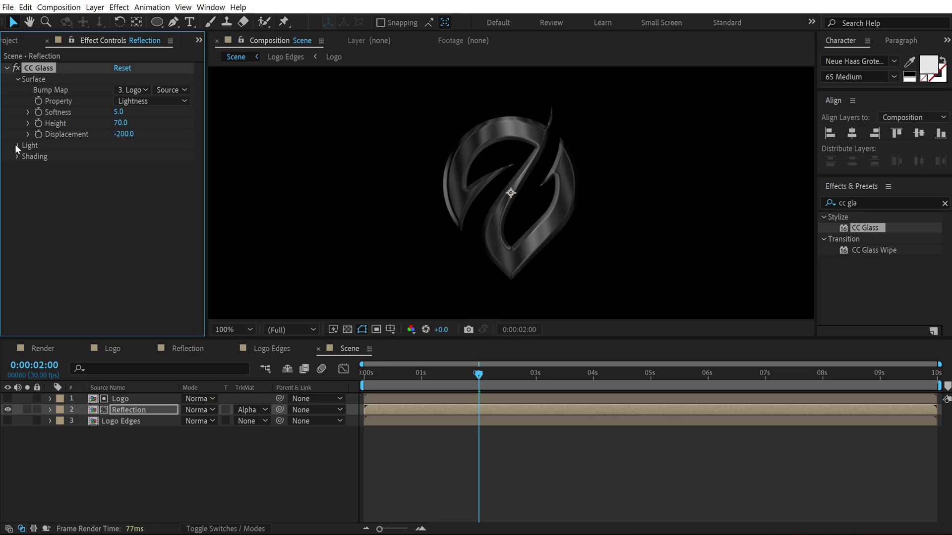
- Switch the CC Glass light type to Point Light
{"action": "left_click", "coordinate": [17, 145]}
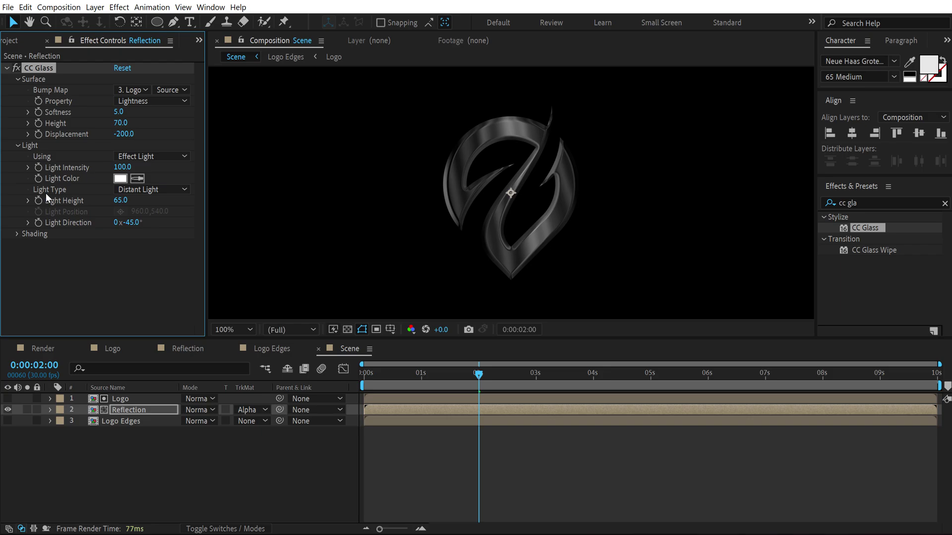
{"action": "left_click", "coordinate": [135, 191]}
{"action": "left_click", "coordinate": [146, 214]}
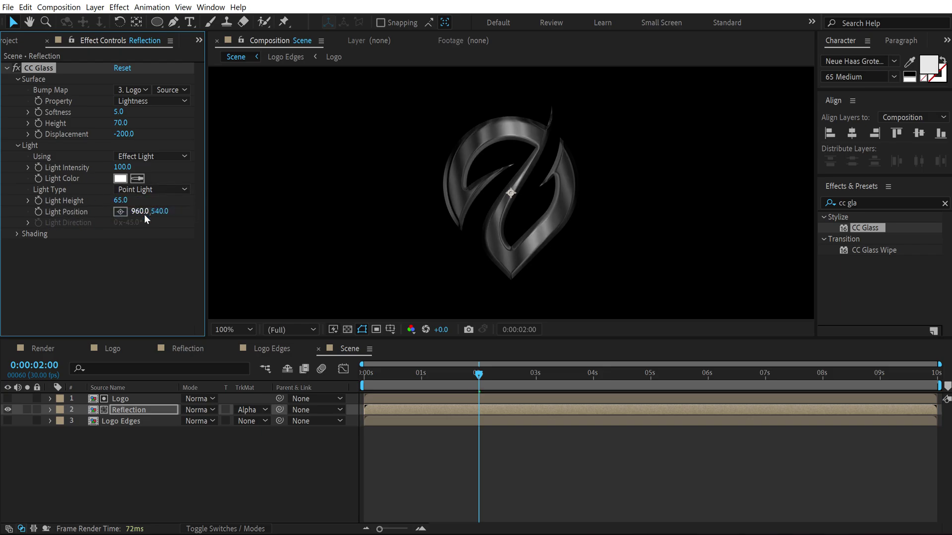
{"action": "left_click", "coordinate": [864, 204]}
{"action": "key", "text": "ctrl+a"}
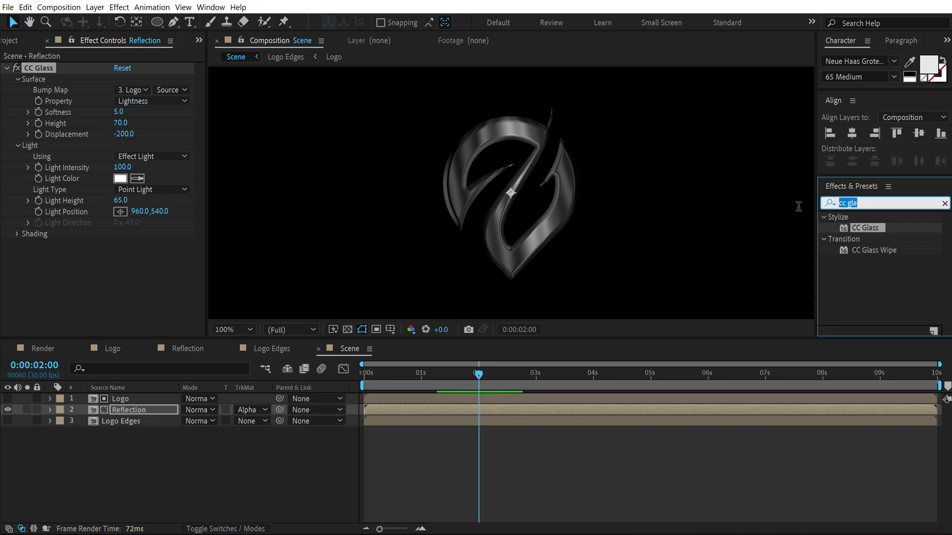
- Apply CC Blobbylize to Reflection using Logo Edges as blob layer, softness 2.5, cut away 0
{"action": "type", "text": "cc bl"}
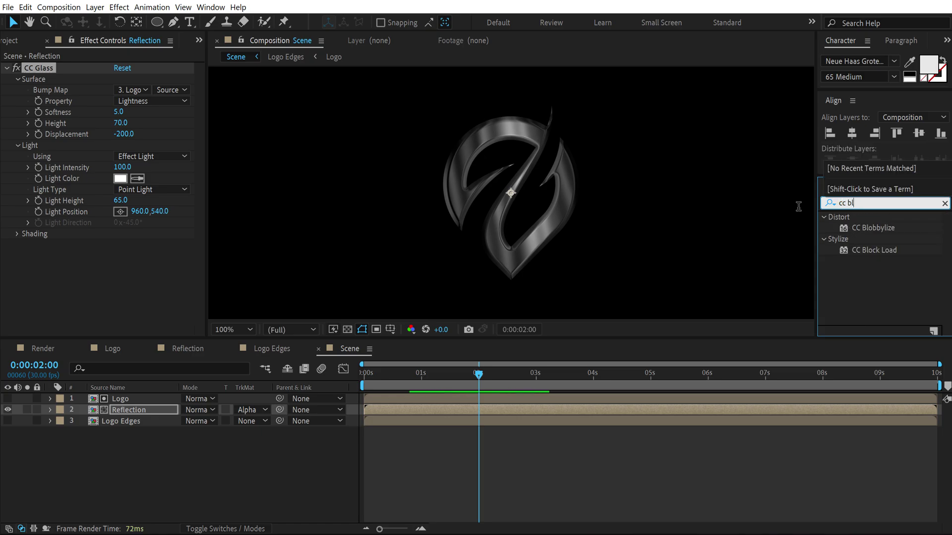
{"action": "double_click", "coordinate": [862, 228]}
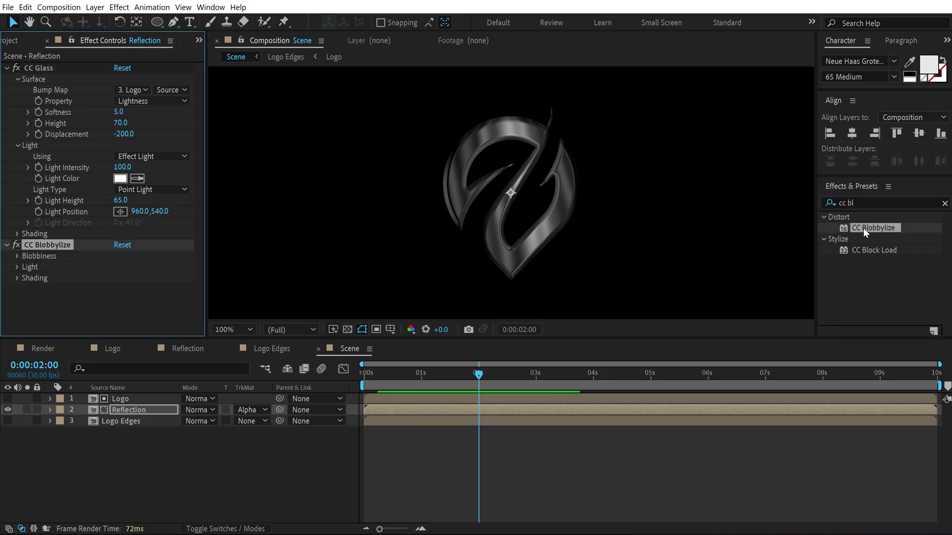
{"action": "left_click", "coordinate": [20, 257]}
{"action": "left_click", "coordinate": [127, 267]}
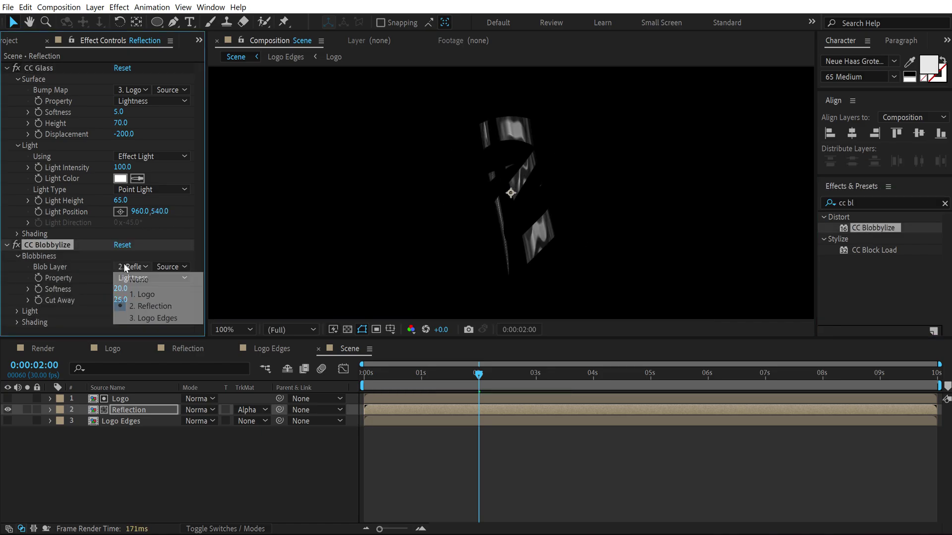
{"action": "left_click", "coordinate": [135, 318]}
{"action": "left_click", "coordinate": [121, 289]}
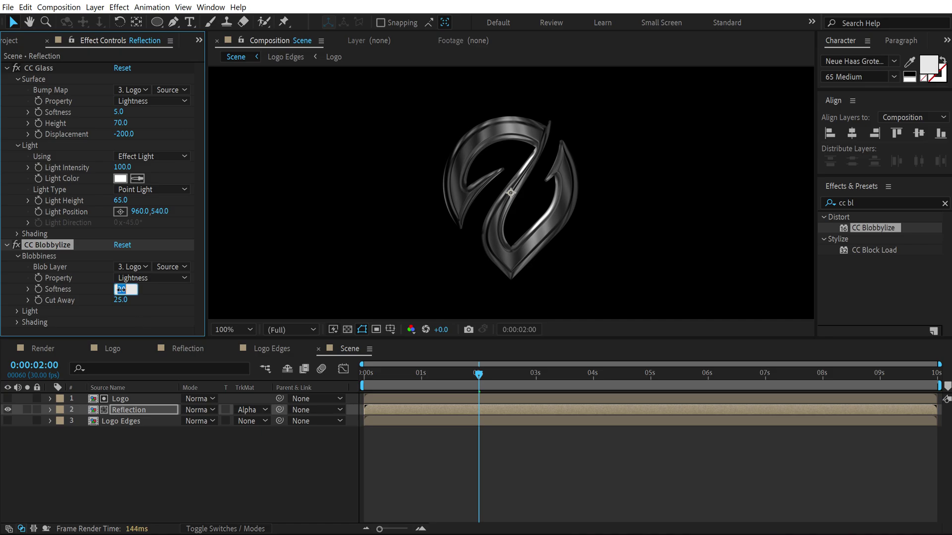
{"action": "key", "text": "BackSpace"}
{"action": "type", "text": "2.5"}
{"action": "key", "text": "Return"}
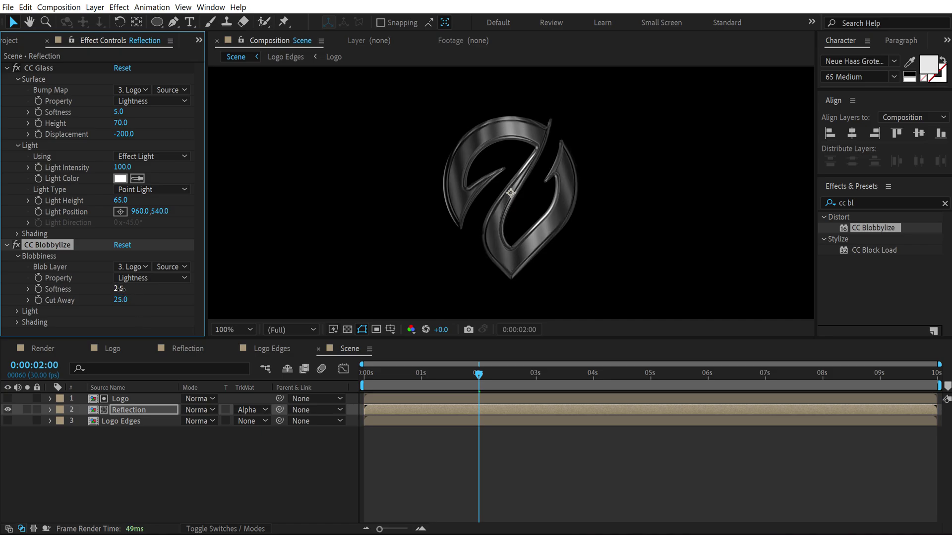
{"action": "left_click", "coordinate": [119, 300]}
{"action": "type", "text": "0"}
{"action": "key", "text": "Return"}
- Scrub ahead to check the chrome logo, then switch to the empty Render composition
{"action": "left_click_drag", "start_coordinate": [385, 373], "coordinate": [734, 357]}
{"action": "left_click", "coordinate": [42, 348]}
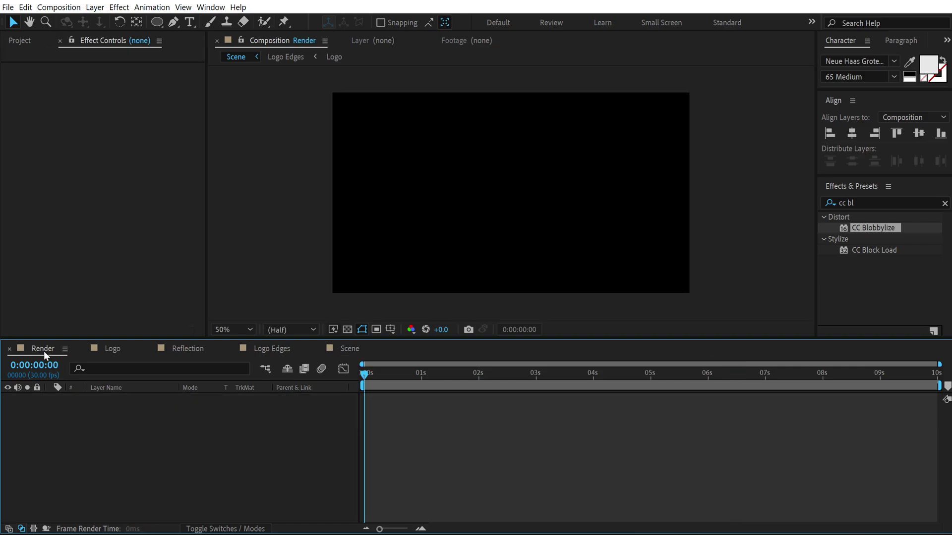
{"action": "left_click", "coordinate": [18, 36]}
{"action": "left_click", "coordinate": [76, 304]}
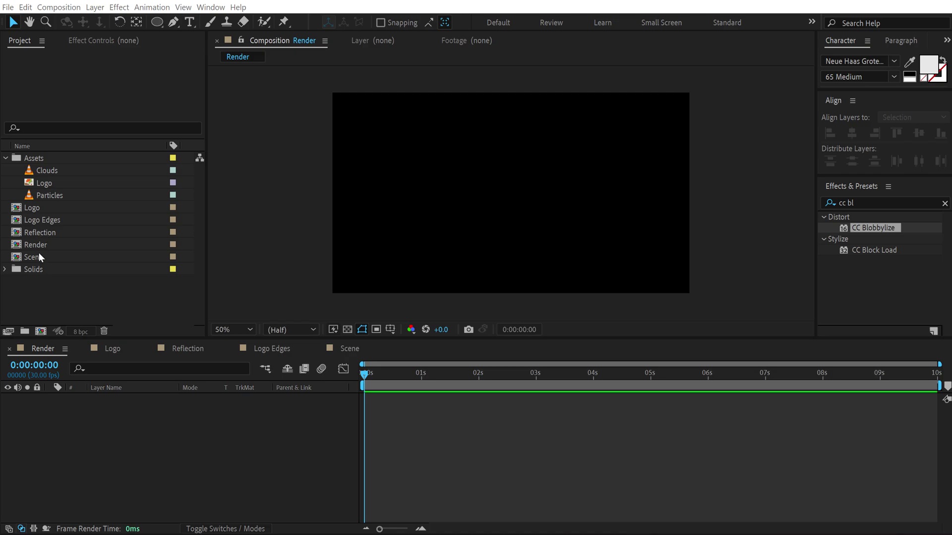
- Place the Scene comp into Render and keyframe its scale at 90% at 0s
{"action": "left_click_drag", "start_coordinate": [35, 258], "coordinate": [147, 403]}
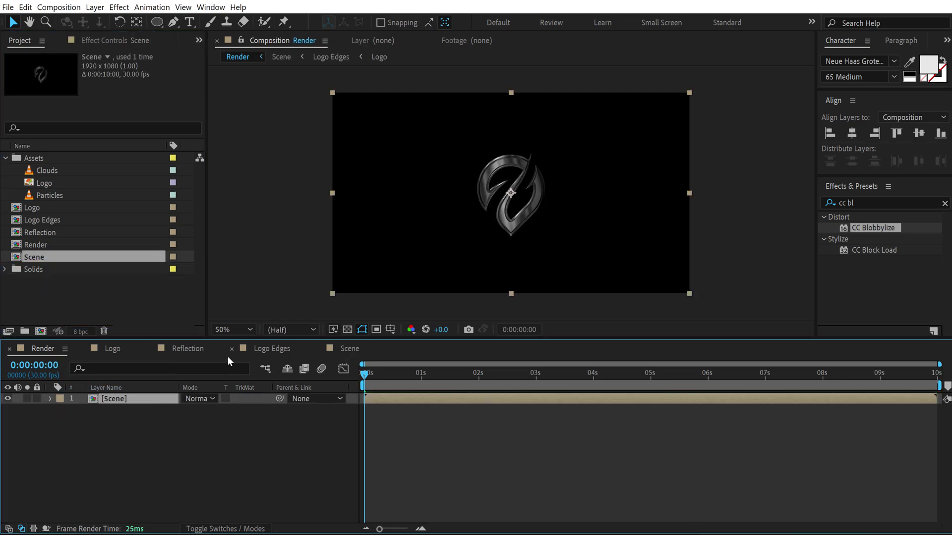
{"action": "key", "text": "s"}
{"action": "left_click", "coordinate": [220, 411]}
{"action": "type", "text": "90"}
{"action": "key", "text": "Return"}
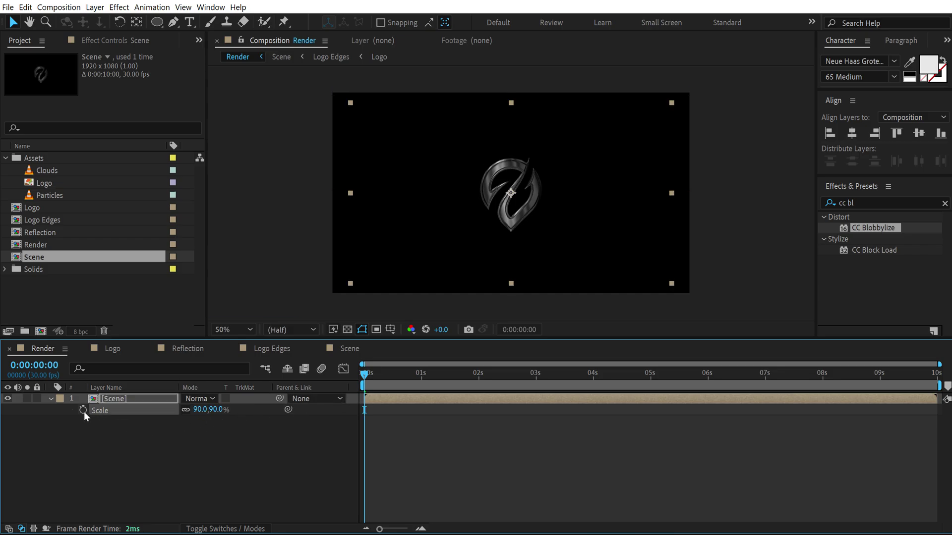
{"action": "left_click", "coordinate": [83, 410]}
- Add a 100% scale keyframe at 6s, end the work area there, and preview the zoom
{"action": "left_click", "coordinate": [710, 381]}
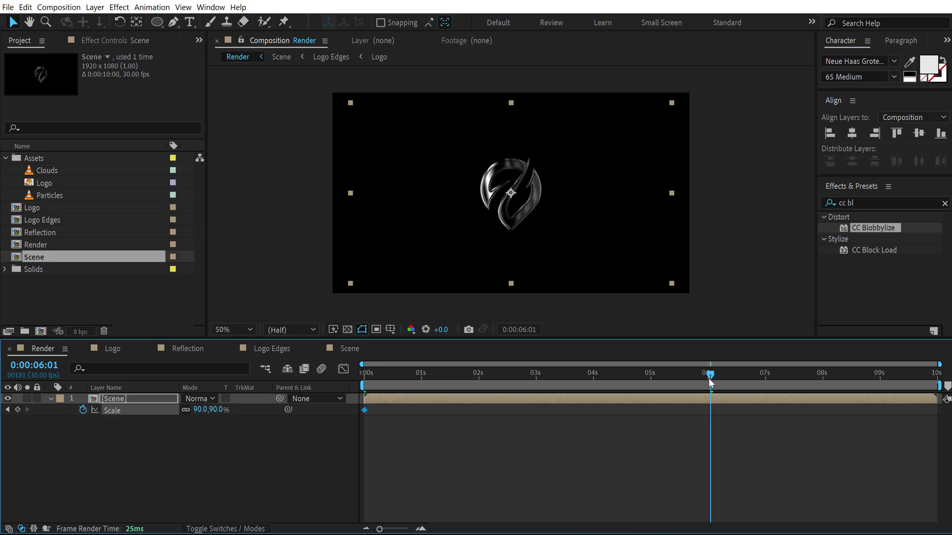
{"action": "left_click", "coordinate": [708, 381]}
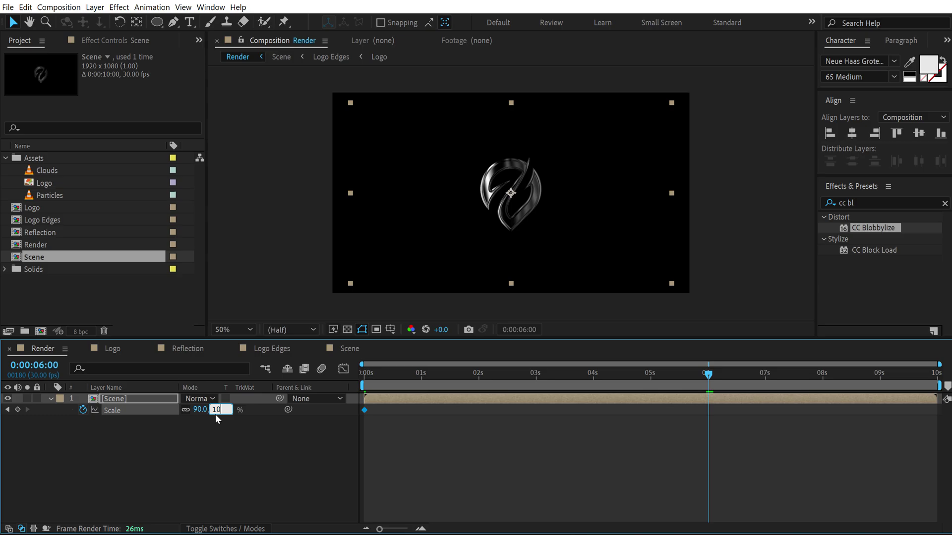
{"action": "left_click", "coordinate": [184, 438]}
{"action": "key", "text": "n"}
{"action": "key", "text": "space"}
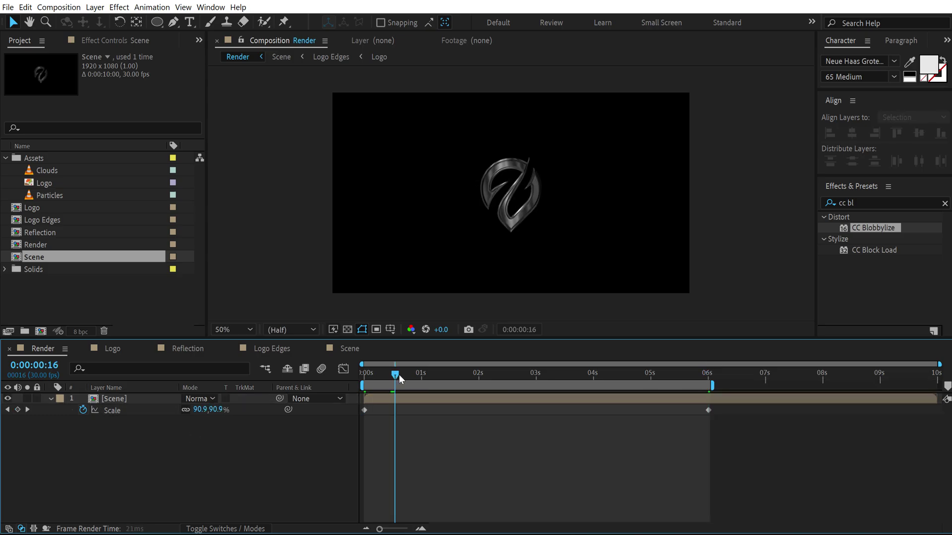
{"action": "left_click_drag", "start_coordinate": [493, 374], "coordinate": [515, 376]}
- Apply Curves to the Scene layer and lift the Blue channel's midpoint slightly, viewing at full size
{"action": "left_click", "coordinate": [117, 397]}
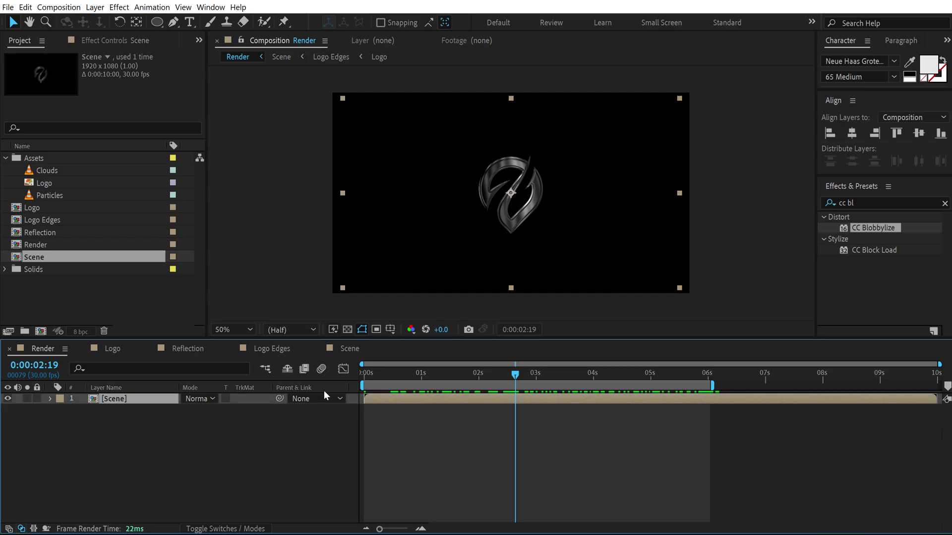
{"action": "left_click", "coordinate": [864, 203]}
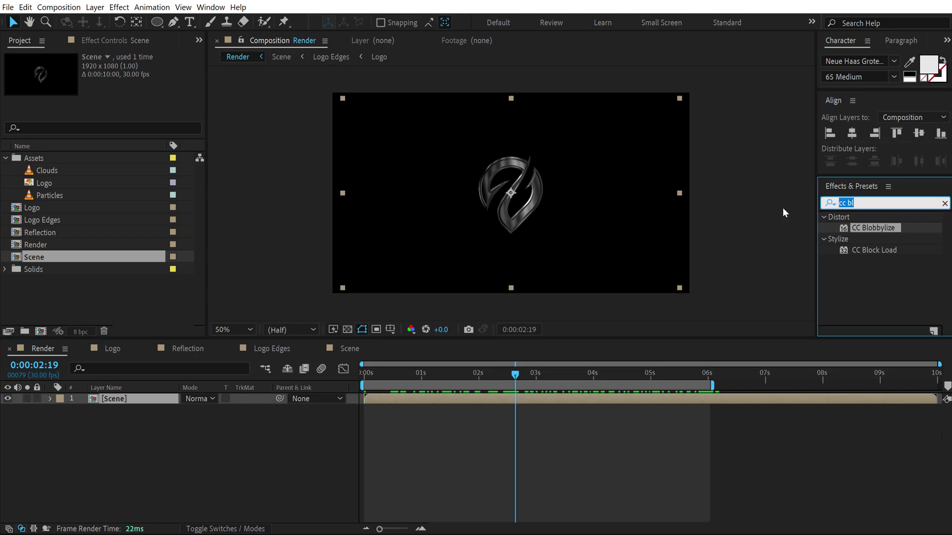
{"action": "type", "text": "curv"}
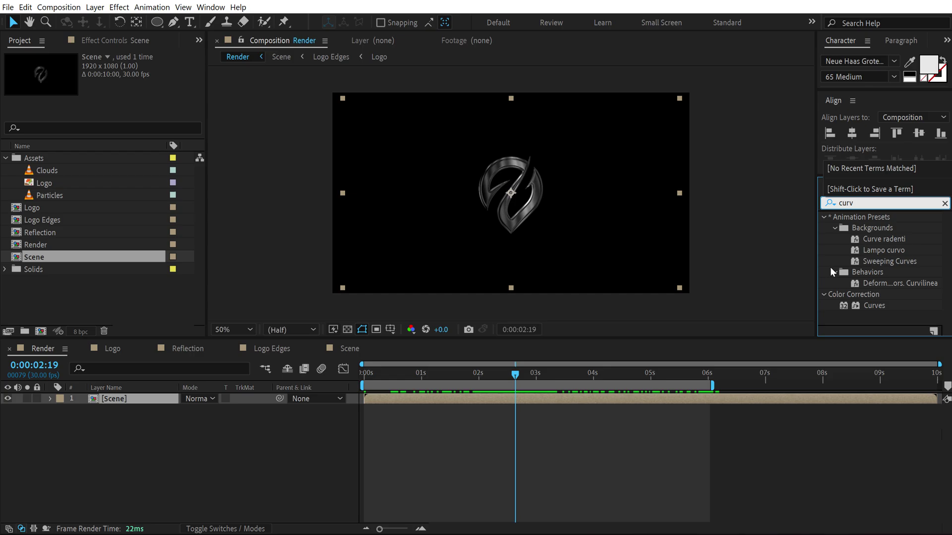
{"action": "double_click", "coordinate": [872, 305]}
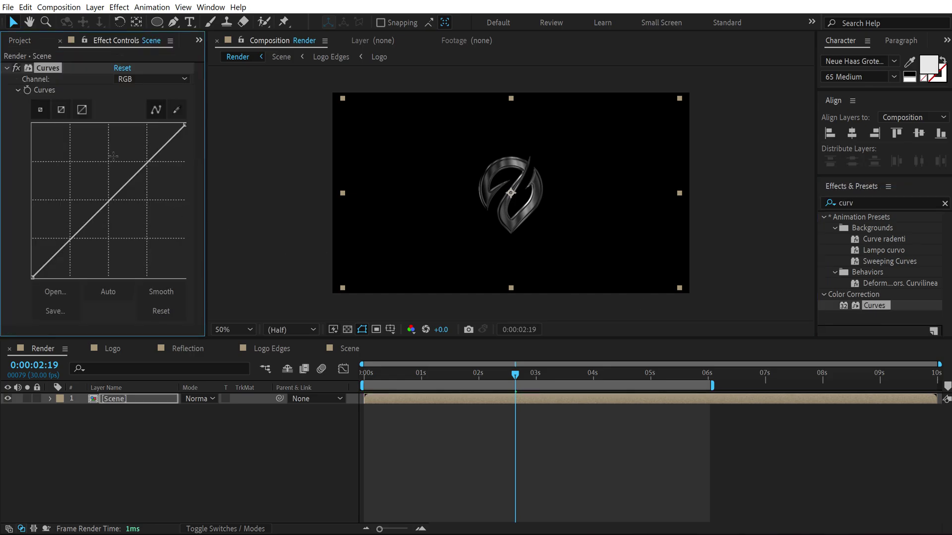
{"action": "left_click", "coordinate": [145, 81]}
{"action": "left_click", "coordinate": [139, 127]}
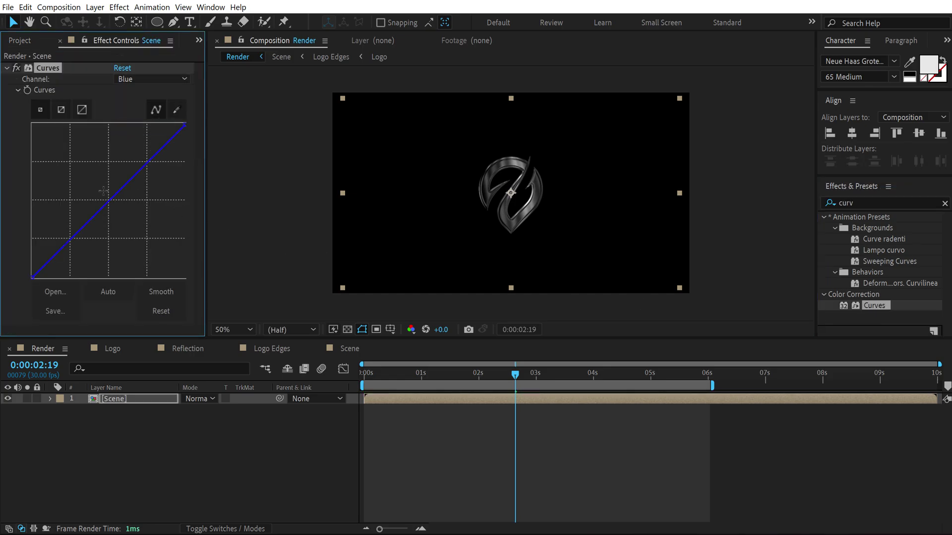
{"action": "left_click_drag", "start_coordinate": [108, 201], "coordinate": [107, 199]}
{"action": "left_click", "coordinate": [156, 449]}
{"action": "key", "text": "slash"}
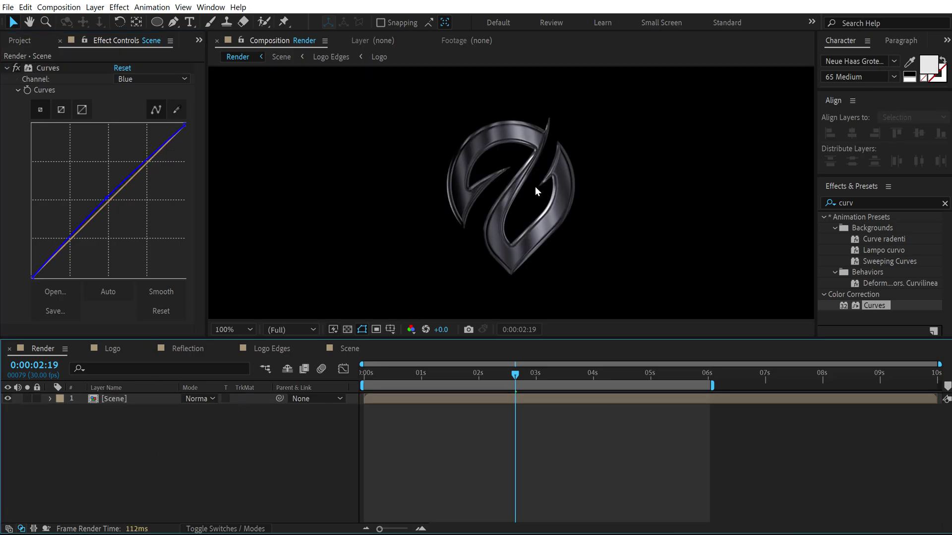
- Add a new adjustment layer named Fade to the Render comp
{"action": "right_click", "coordinate": [233, 320]}
{"action": "mouse_move", "coordinate": [232, 316]}
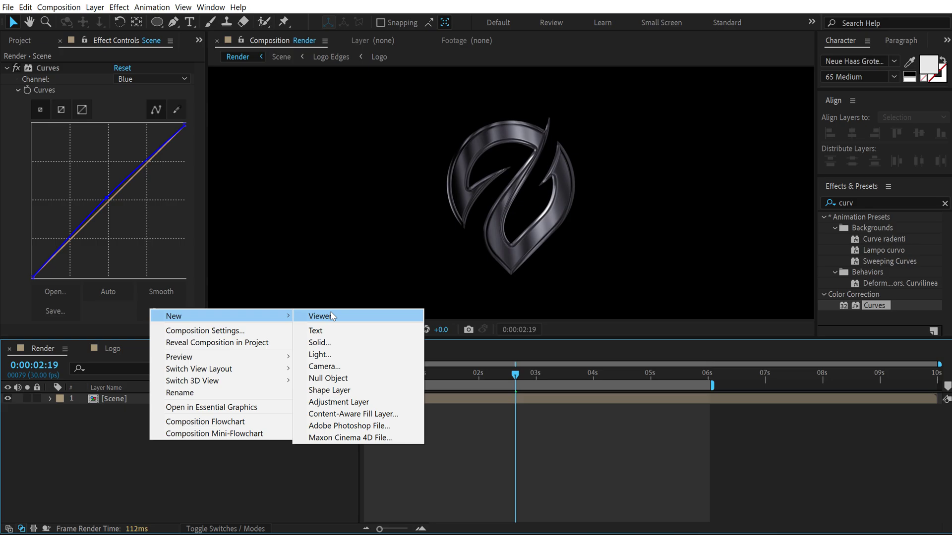
{"action": "left_click", "coordinate": [335, 401]}
{"action": "key", "text": "Return"}
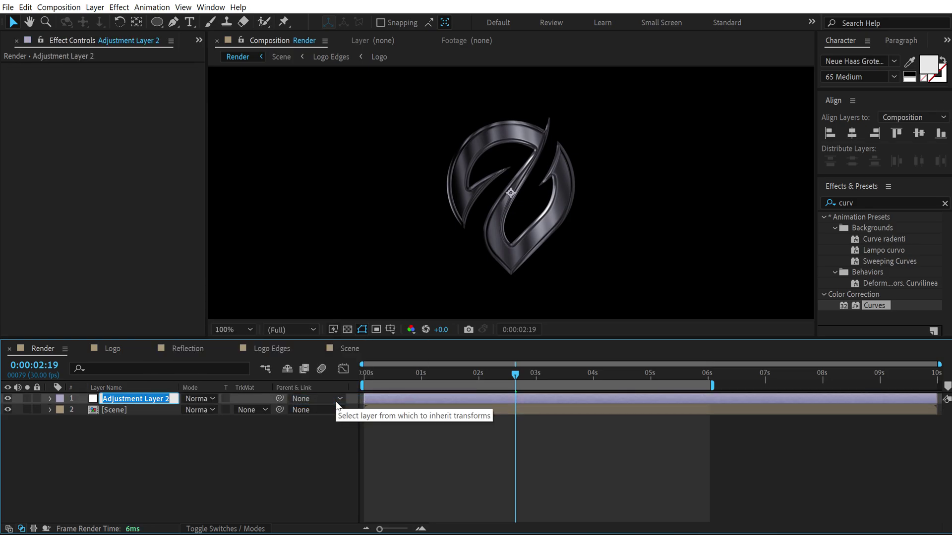
{"action": "type", "text": "Fade"}
{"action": "key", "text": "Return"}
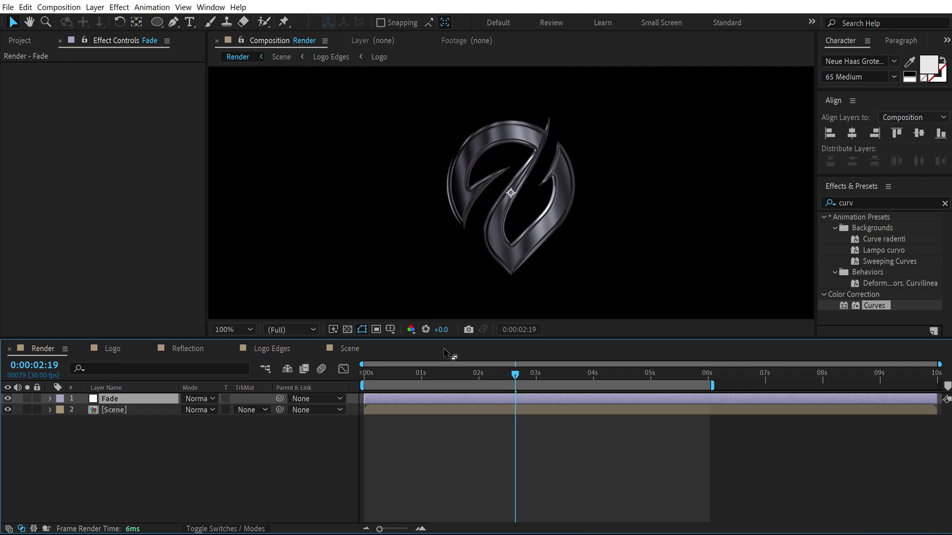
- Apply Gradient Wipe with 50% softness and keyframe Transition Completion at 0% at 0:00:01:15
{"action": "left_click", "coordinate": [862, 202]}
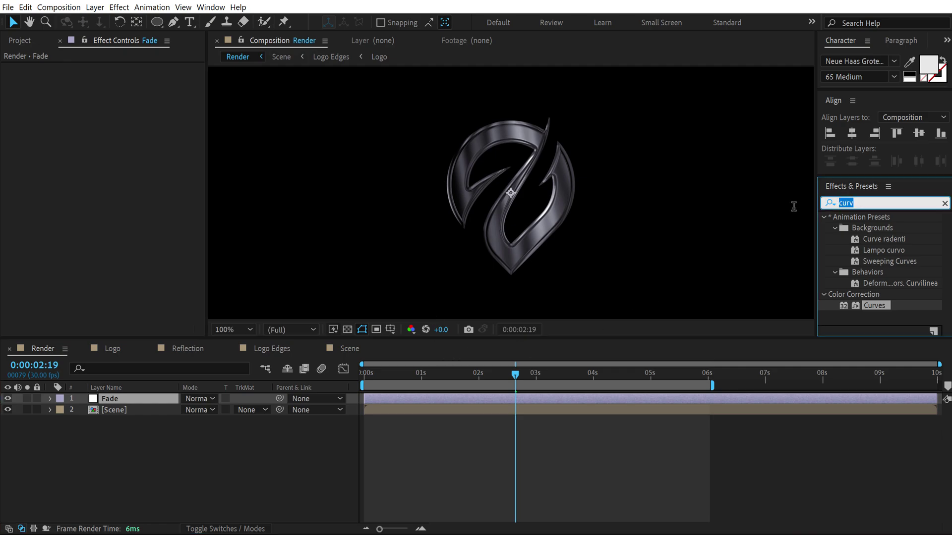
{"action": "type", "text": "grad"}
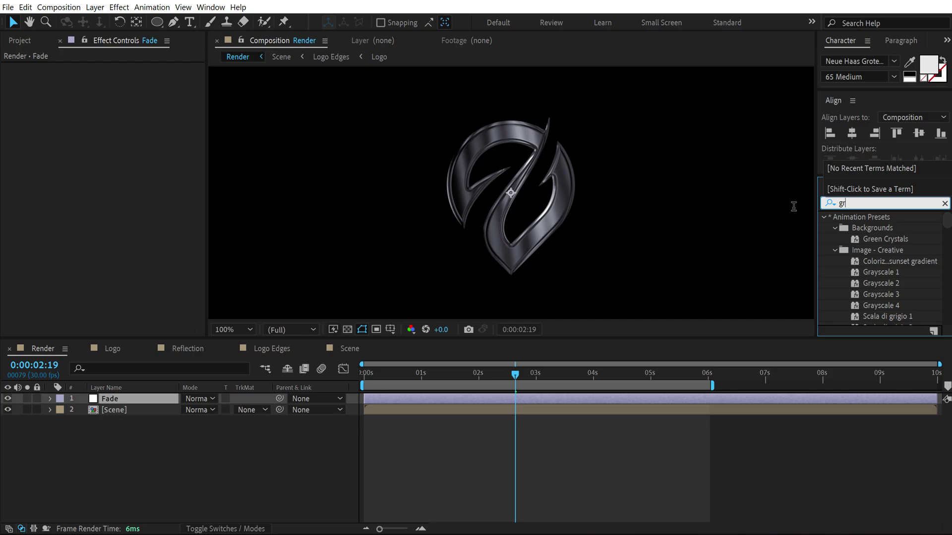
{"action": "scroll", "coordinate": [874, 297], "scroll_direction": "down", "scroll_amount": 5}
{"action": "double_click", "coordinate": [874, 320]}
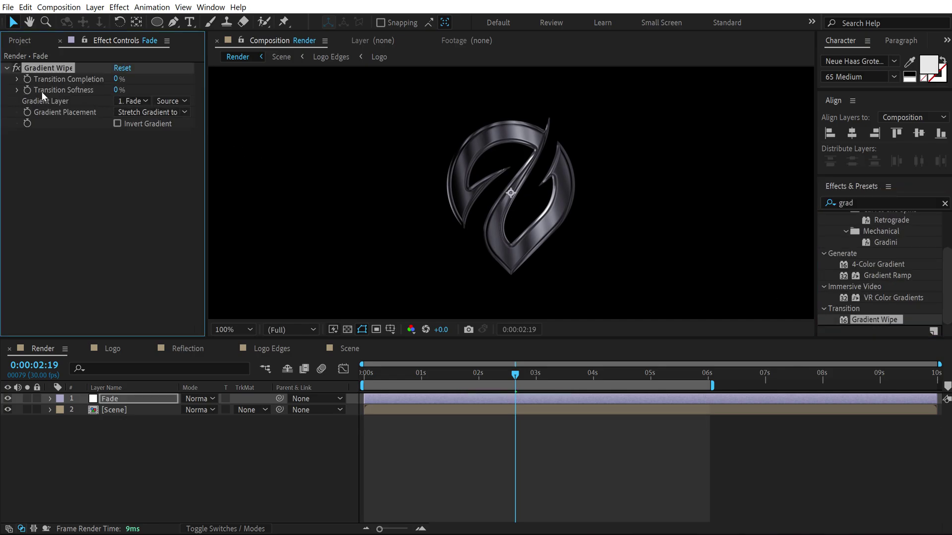
{"action": "left_click", "coordinate": [116, 90]}
{"action": "type", "text": "50"}
{"action": "key", "text": "Return"}
{"action": "left_click", "coordinate": [452, 376]}
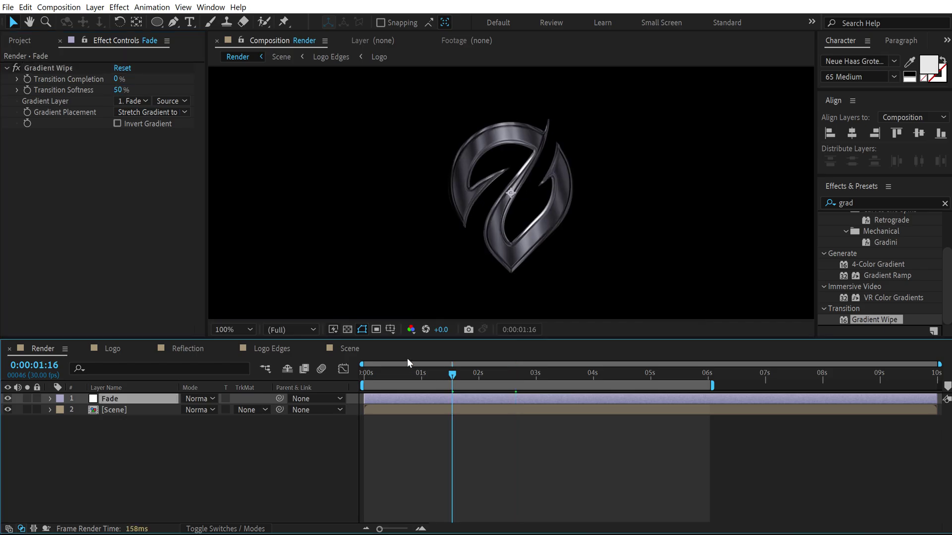
{"action": "key", "text": "Page_Up"}
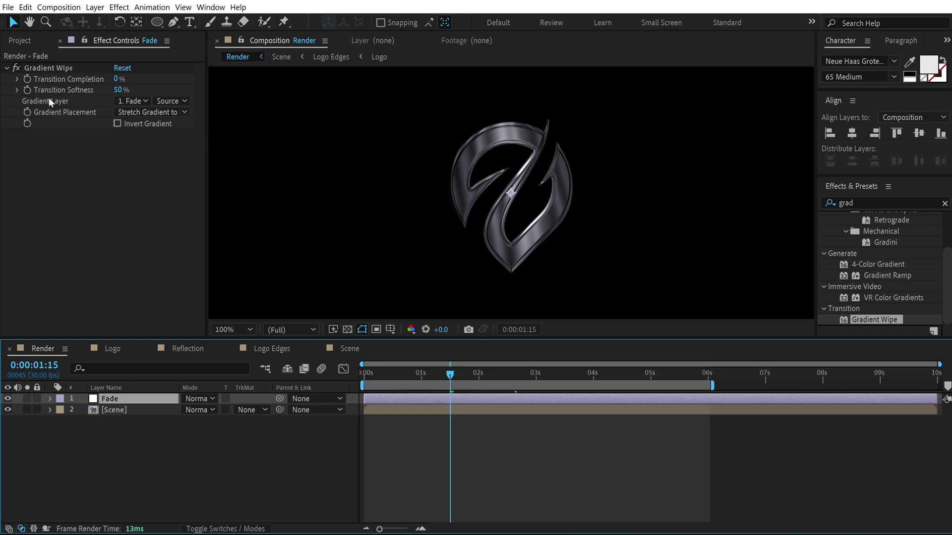
{"action": "left_click", "coordinate": [28, 80]}
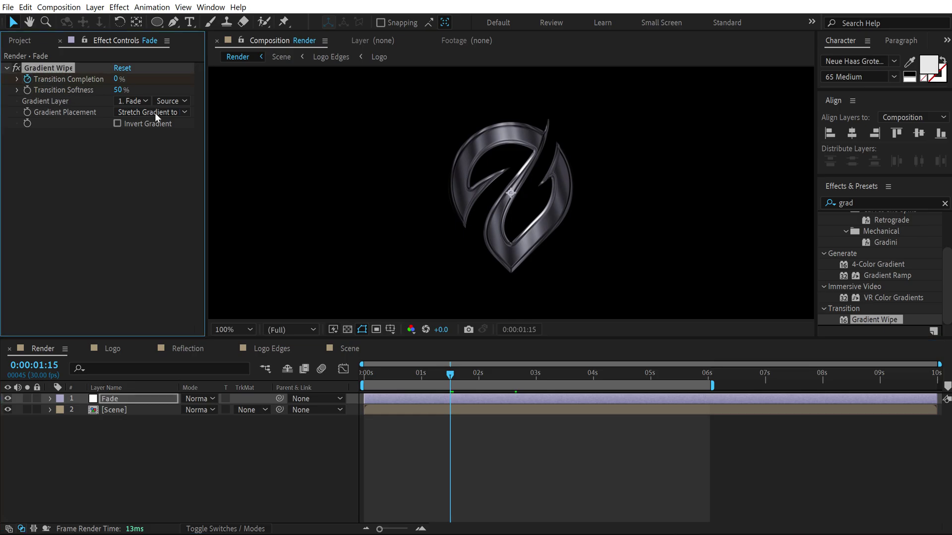
- Set Transition Completion to 100% at 0s so the logo starts hidden
{"action": "left_click", "coordinate": [285, 389]}
{"action": "key", "text": "Home"}
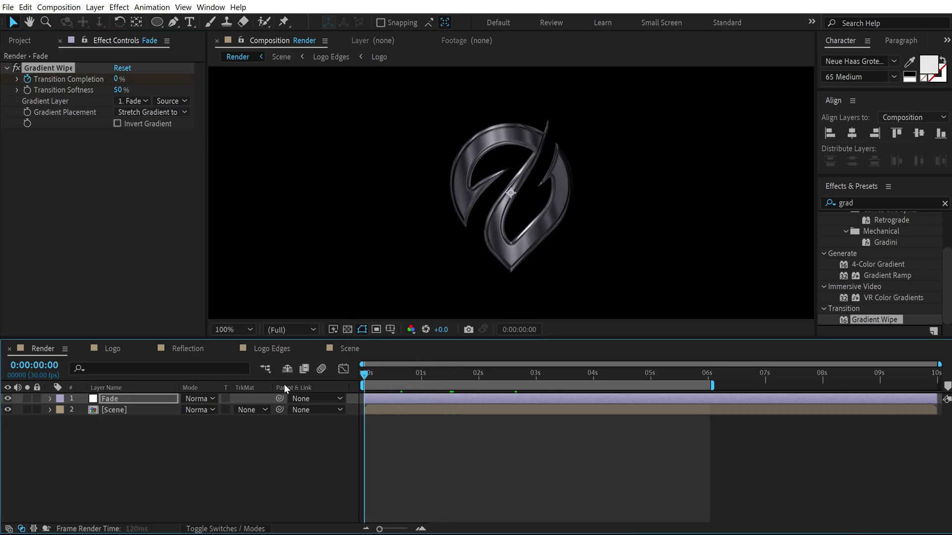
{"action": "left_click_drag", "start_coordinate": [119, 79], "coordinate": [272, 80]}
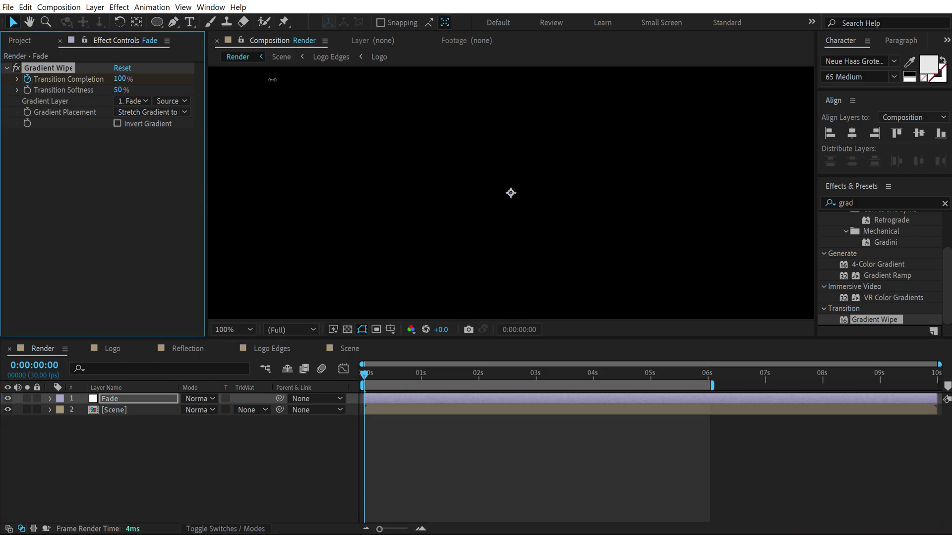
{"action": "key", "text": "u"}
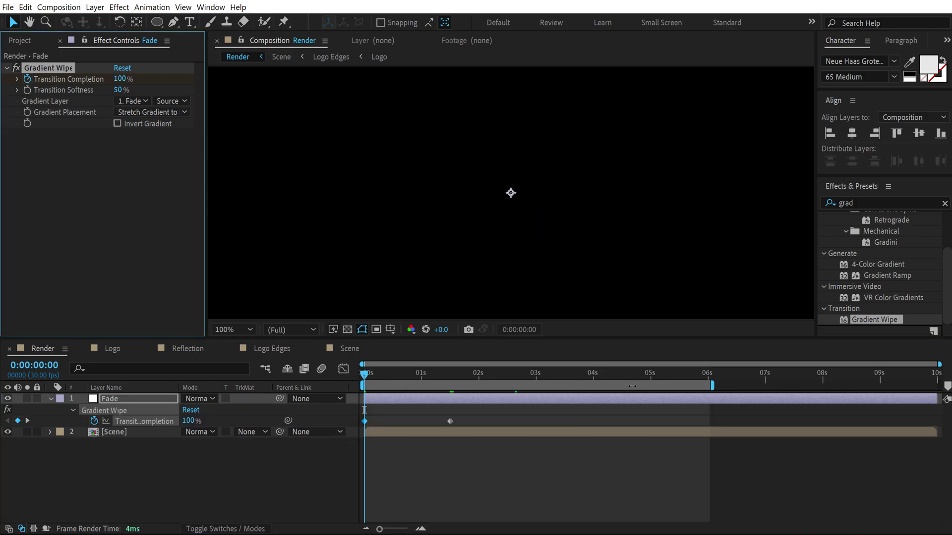
- Copy the 0% keyframe to 5s and set Transition Completion to 100% at 6s
{"action": "left_click", "coordinate": [647, 380]}
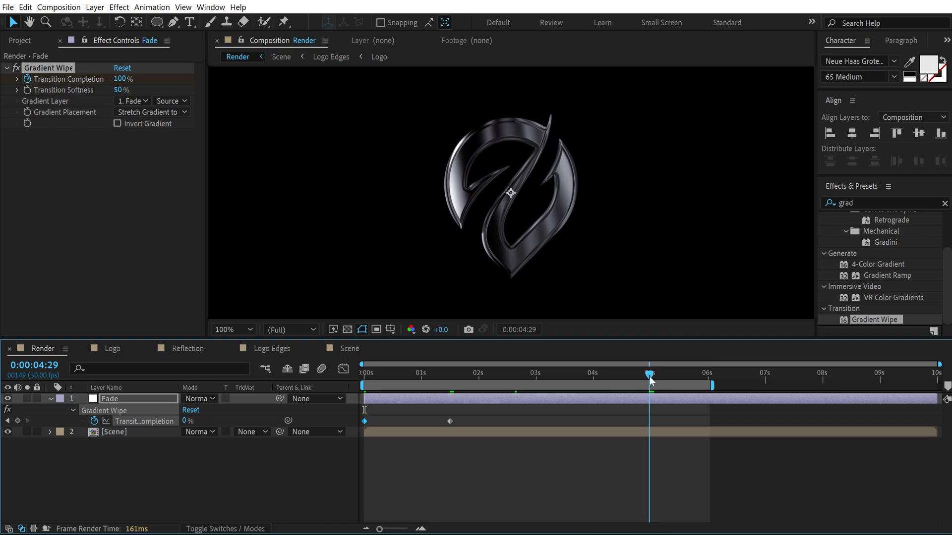
{"action": "left_click_drag", "start_coordinate": [466, 417], "coordinate": [437, 431]}
{"action": "key", "text": "ctrl+c"}
{"action": "key", "text": "ctrl+v"}
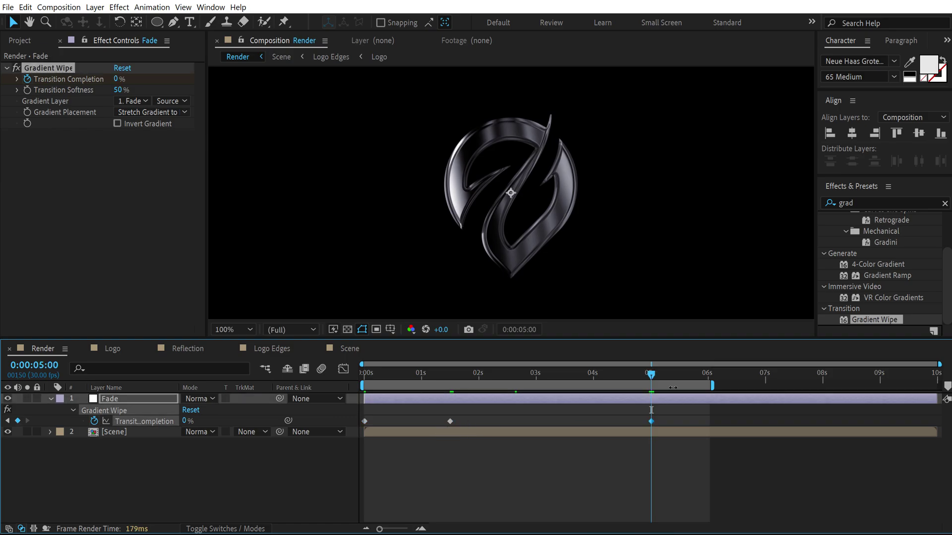
{"action": "left_click", "coordinate": [706, 380]}
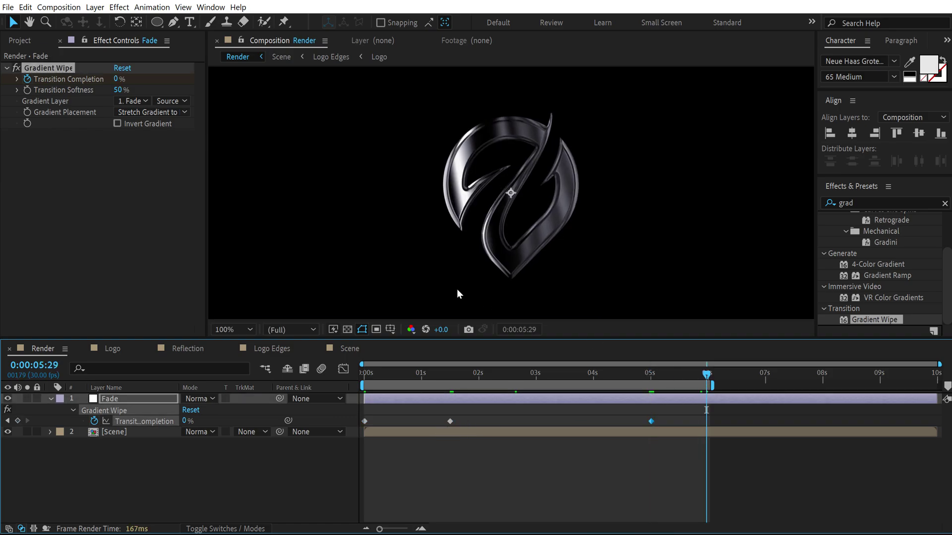
{"action": "key", "text": "Page_Down"}
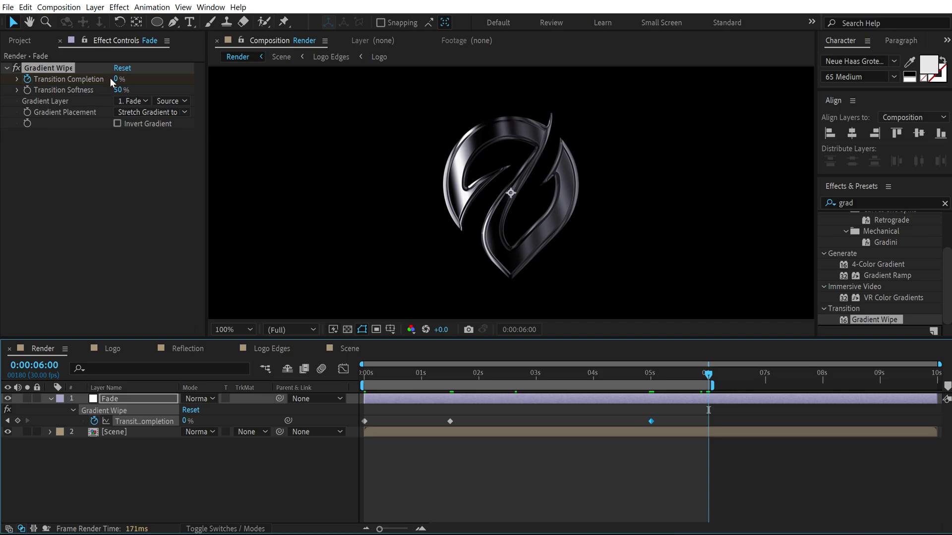
{"action": "left_click", "coordinate": [114, 79]}
{"action": "type", "text": "100"}
{"action": "key", "text": "Return"}
- Preview the fade in and out from the start, checking just before 5 seconds
{"action": "scroll", "coordinate": [510, 192], "scroll_direction": "down", "scroll_amount": 2}
{"action": "key", "text": "Home"}
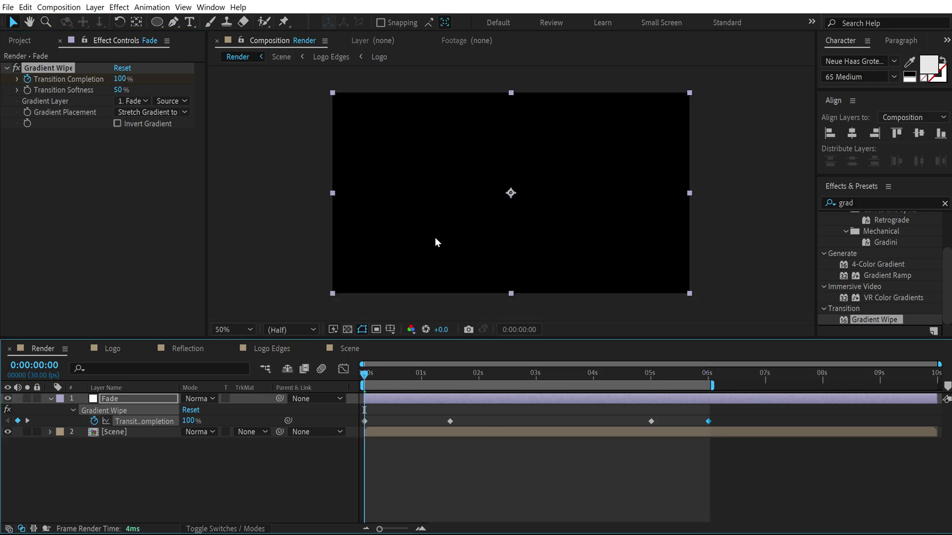
{"action": "key", "text": "space"}
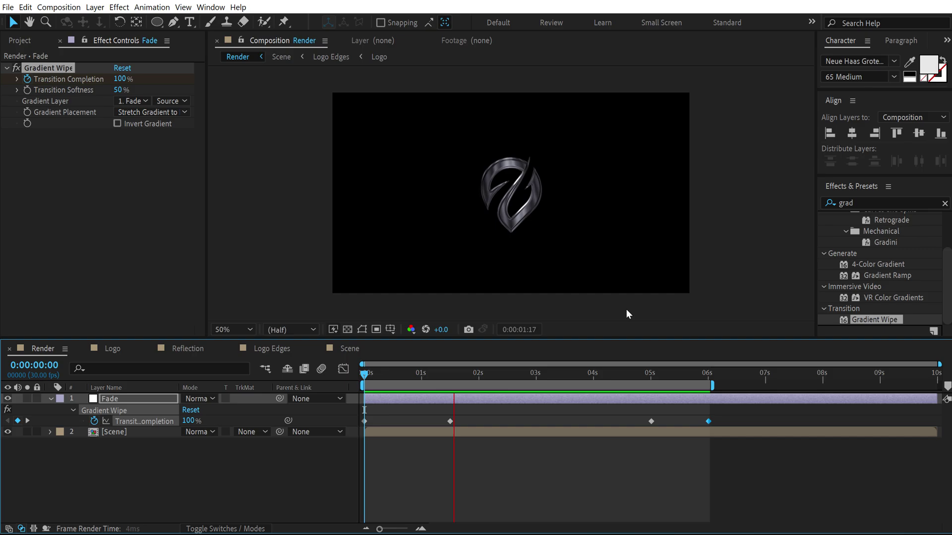
{"action": "left_click", "coordinate": [643, 373]}
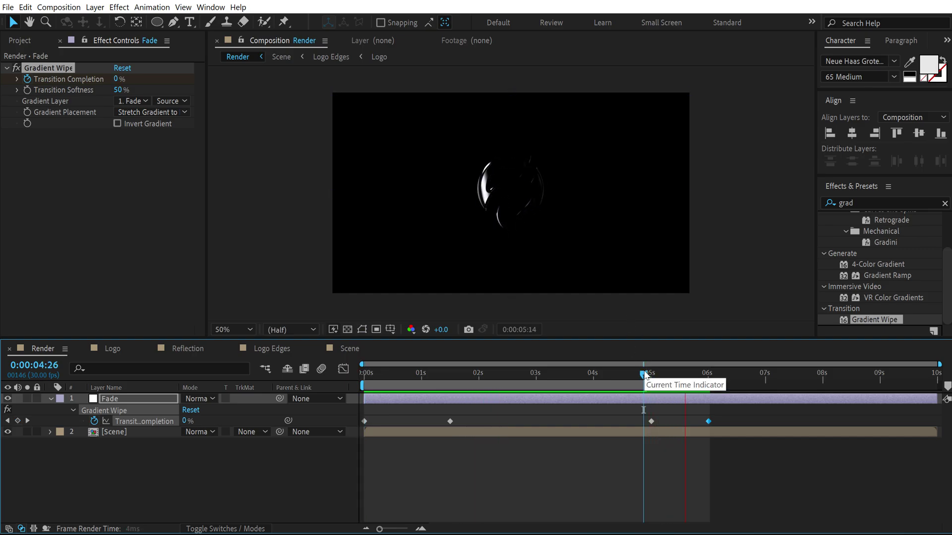
- Add the Particles footage to Render at 50% opacity and preview the first second
{"action": "key", "text": "u"}
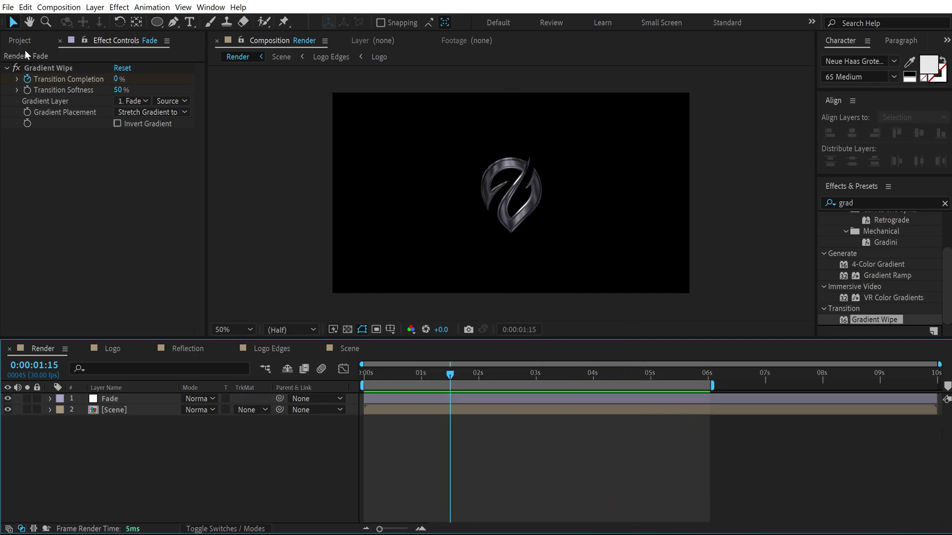
{"action": "left_click", "coordinate": [21, 40]}
{"action": "left_click", "coordinate": [64, 288]}
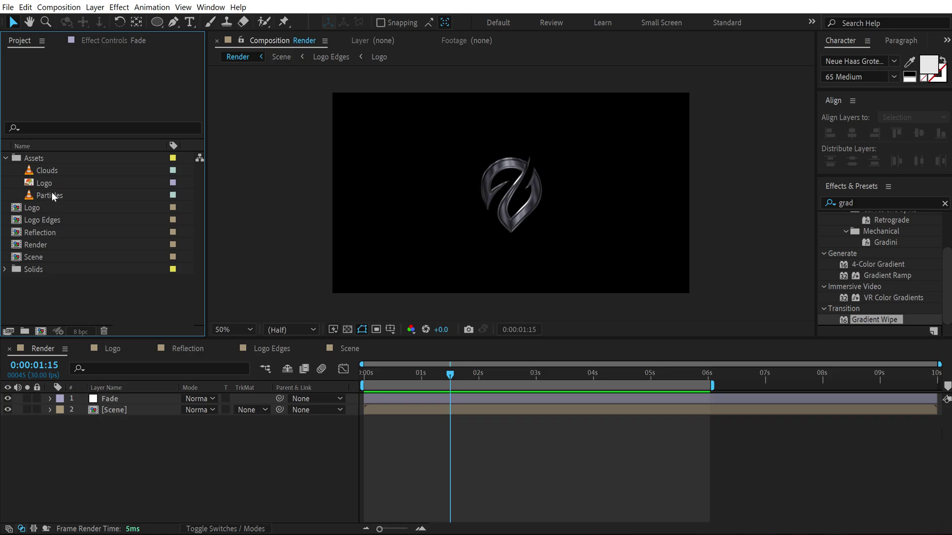
{"action": "left_click_drag", "start_coordinate": [51, 191], "coordinate": [111, 417]}
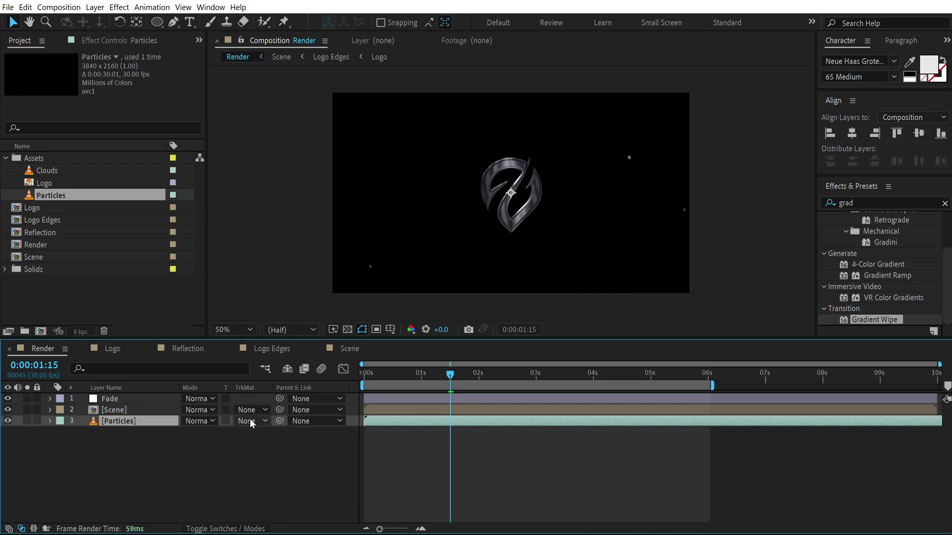
{"action": "key", "text": "t"}
{"action": "left_click", "coordinate": [189, 432]}
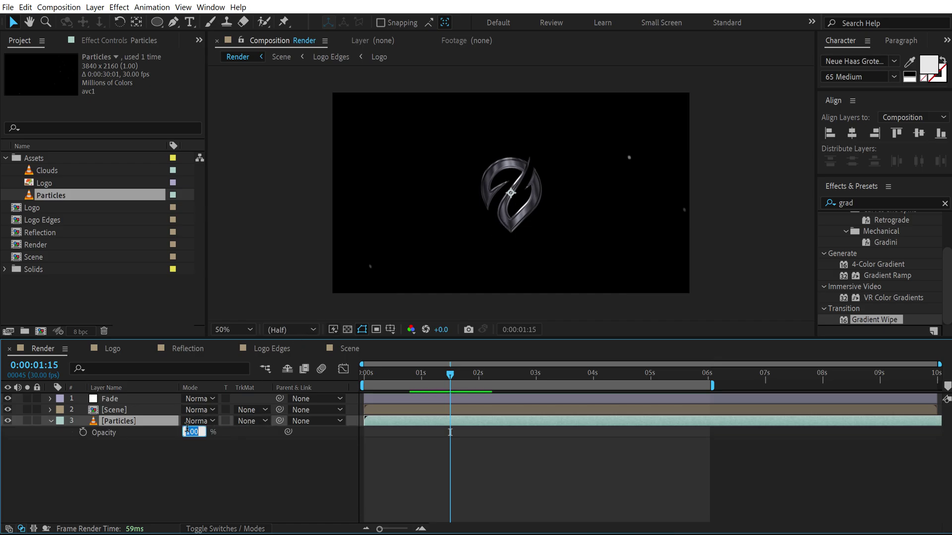
{"action": "type", "text": "50"}
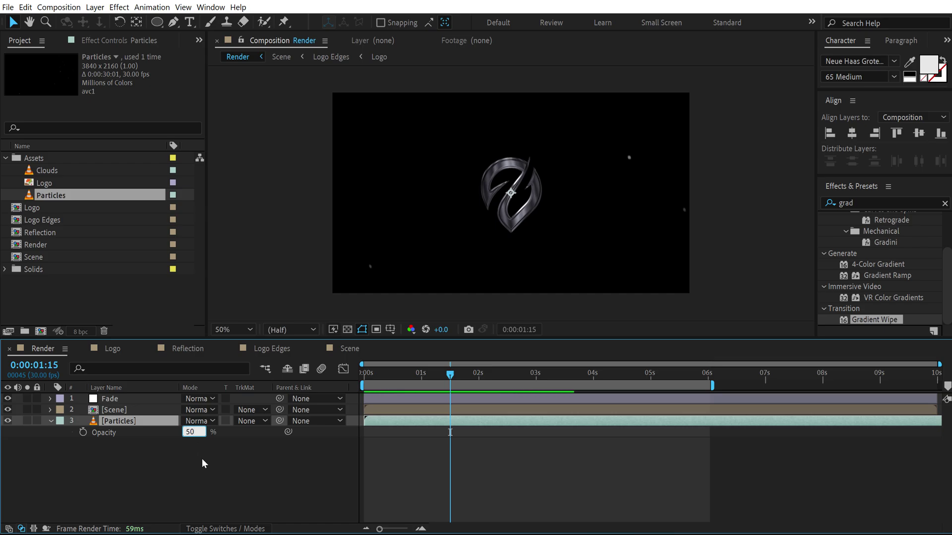
{"action": "left_click", "coordinate": [205, 464]}
{"action": "left_click_drag", "start_coordinate": [367, 373], "coordinate": [617, 386]}
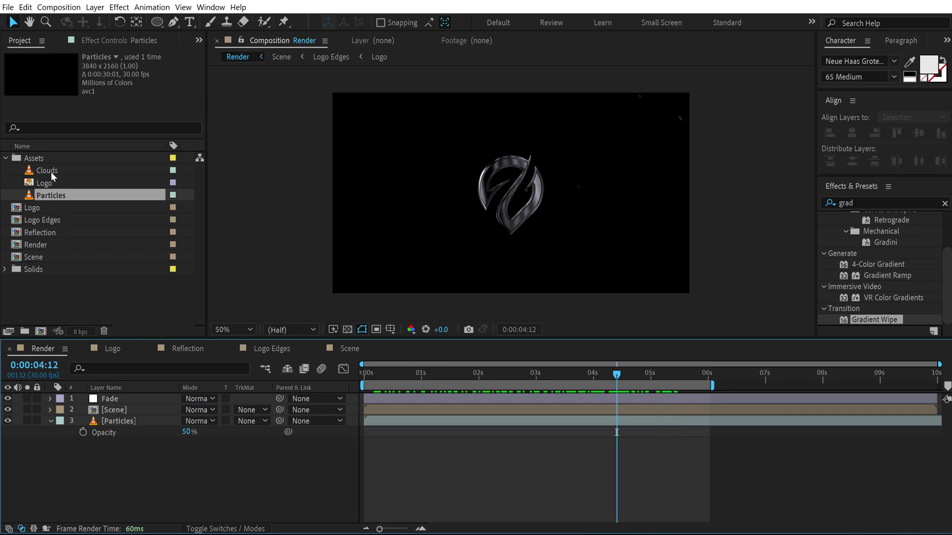
- Add the Clouds footage below Particles at 7% opacity
{"action": "left_click_drag", "start_coordinate": [51, 171], "coordinate": [116, 429]}
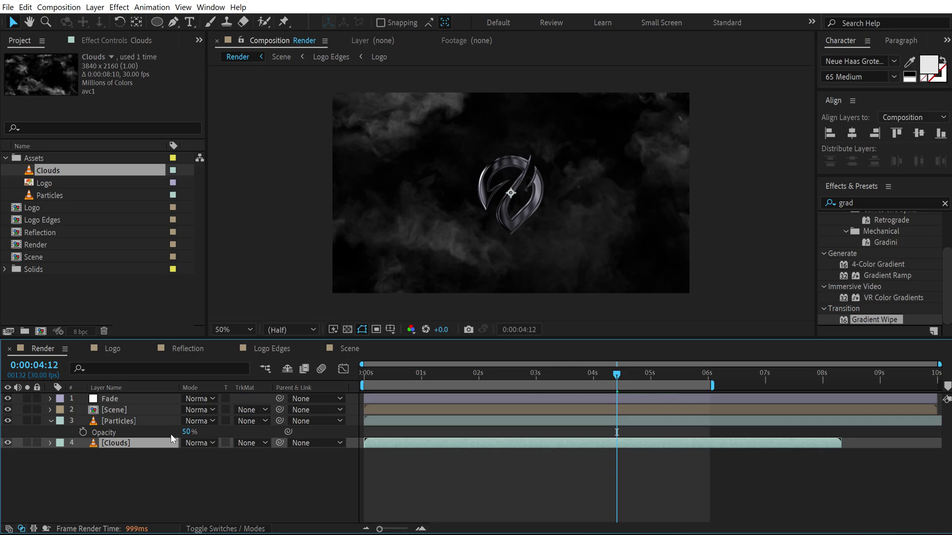
{"action": "key", "text": "t"}
{"action": "left_click", "coordinate": [190, 454]}
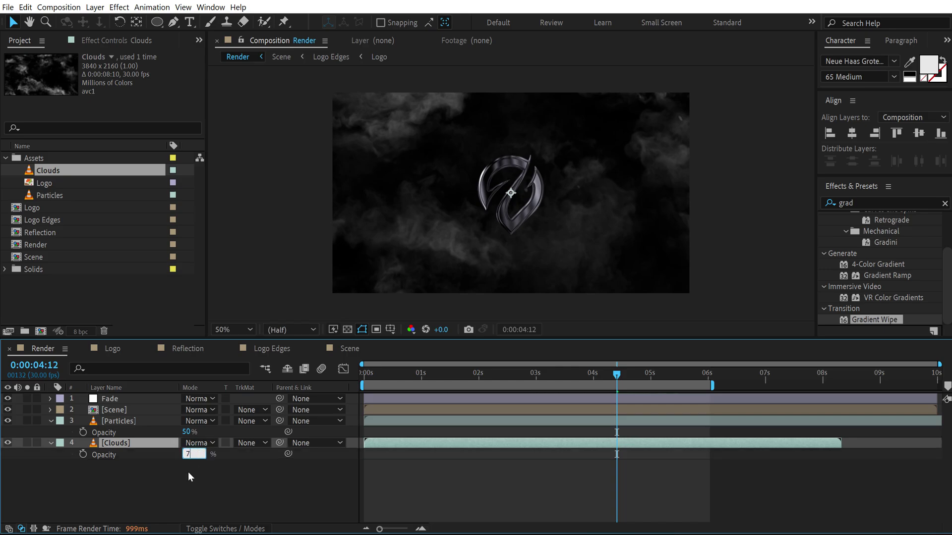
{"action": "type", "text": "7"}
{"action": "left_click", "coordinate": [189, 485]}
{"action": "left_click_drag", "start_coordinate": [384, 376], "coordinate": [274, 388]}
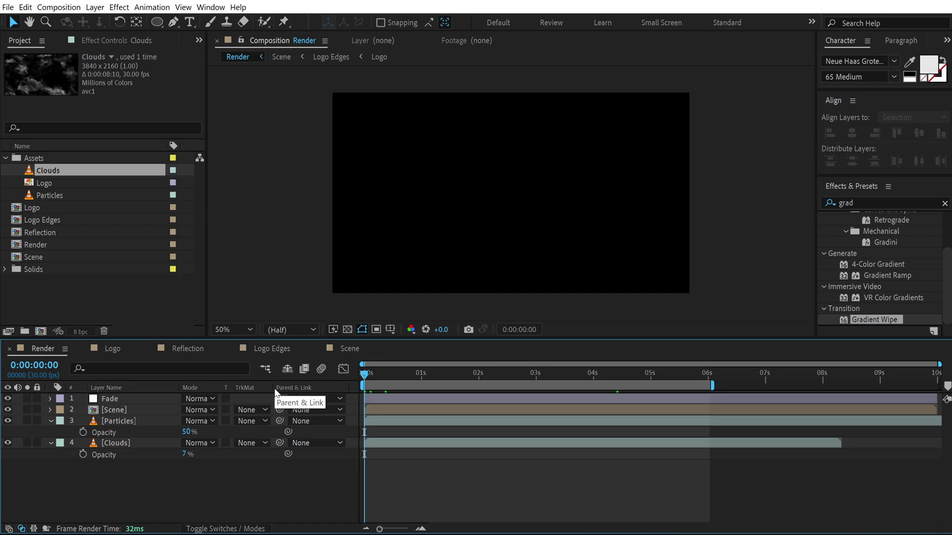
{"action": "key", "text": "space"}
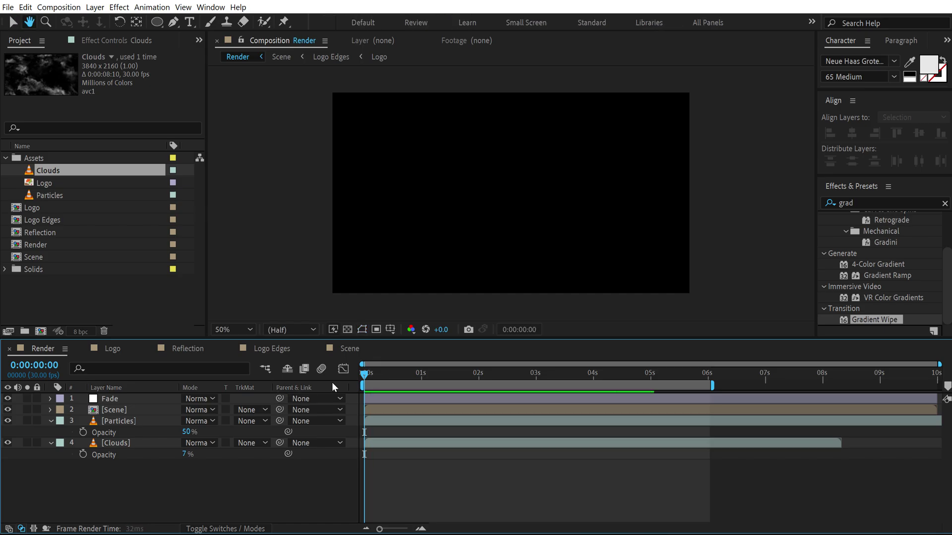